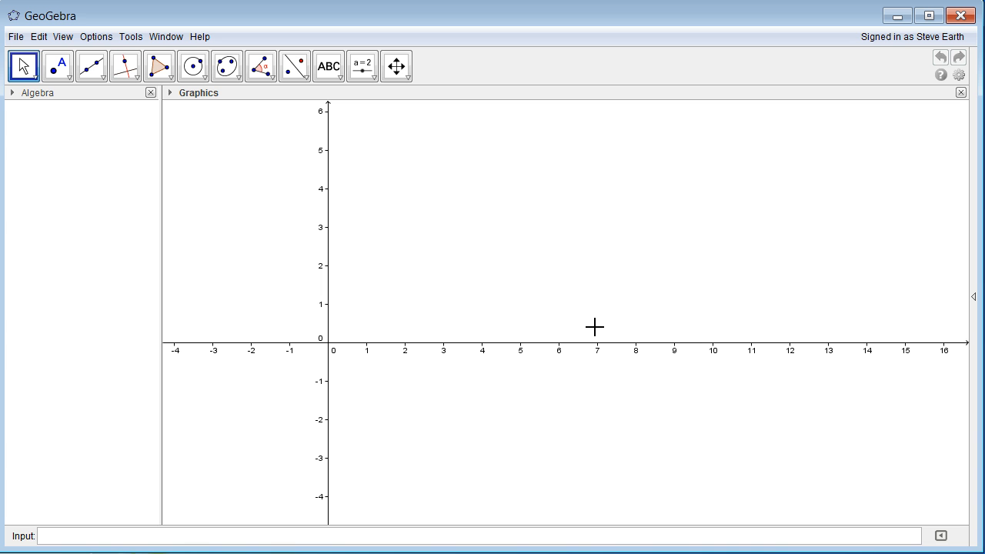
- Enter R1 = 2 + 3i in the Input bar, plotting it at (2, 3)
click(561, 173)
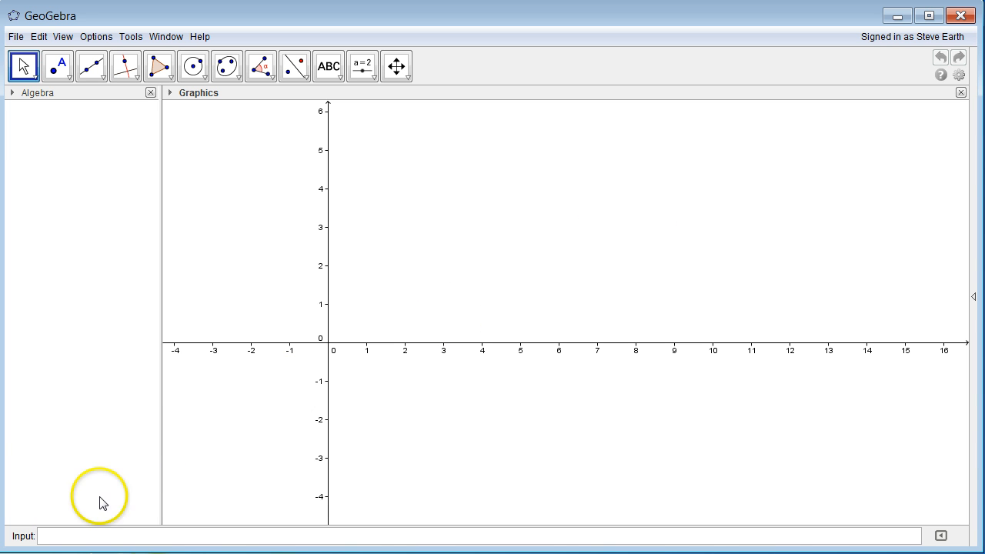
click(77, 536)
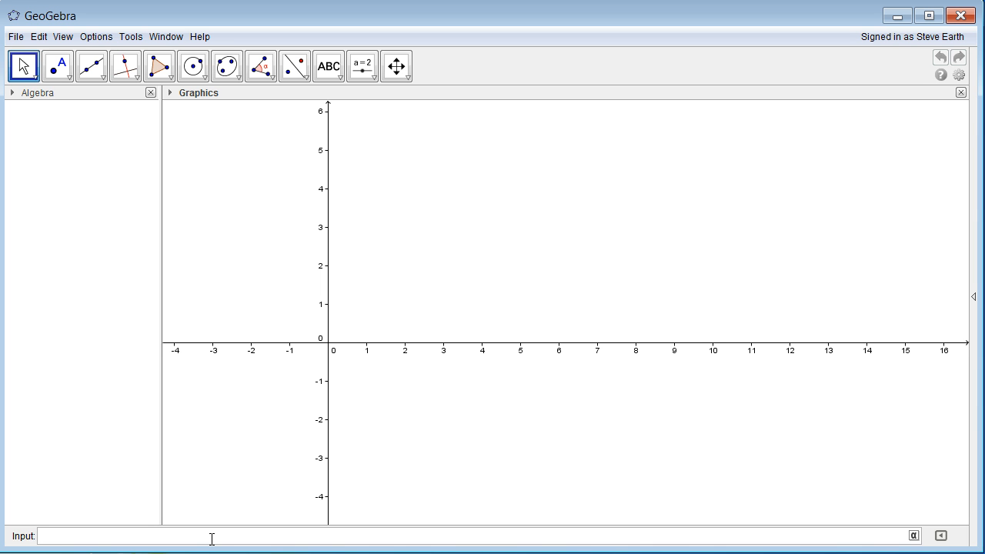
text(R1)
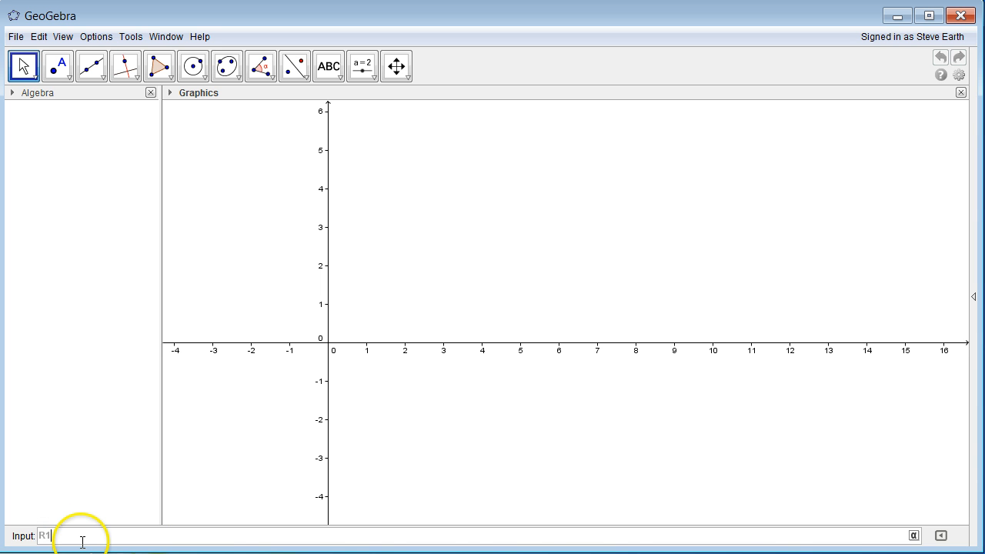
text(=)
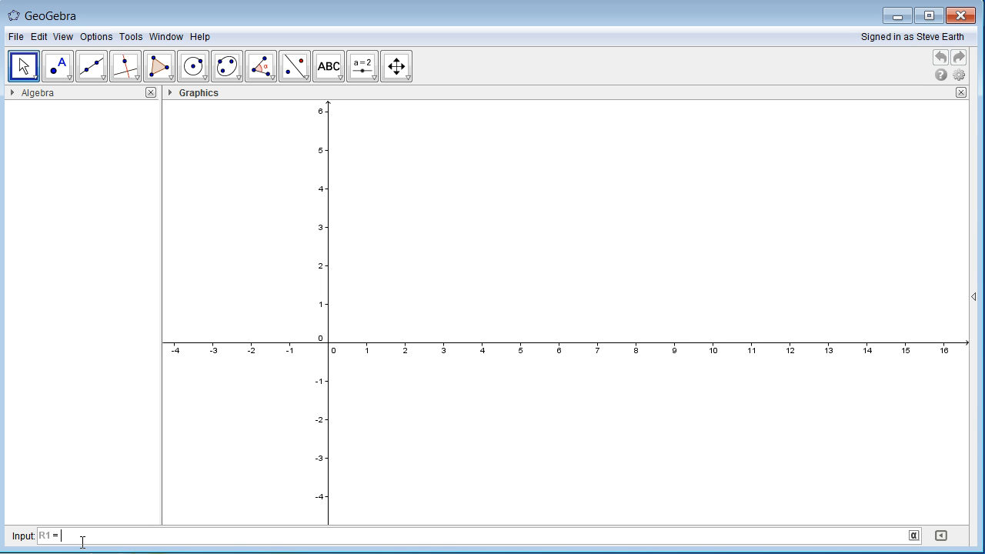
text(2 + 3 i)
drag(88, 531, 11, 521)
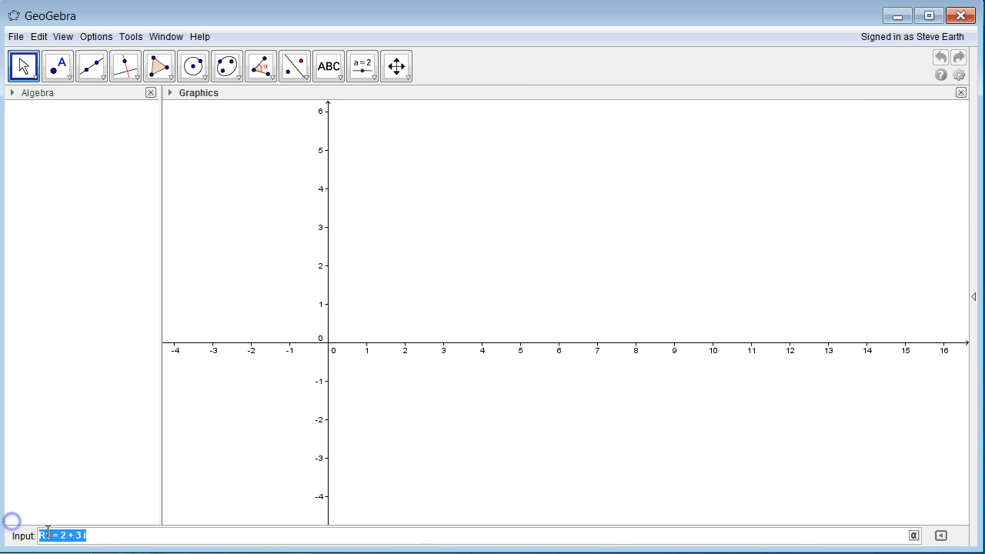
click(118, 537)
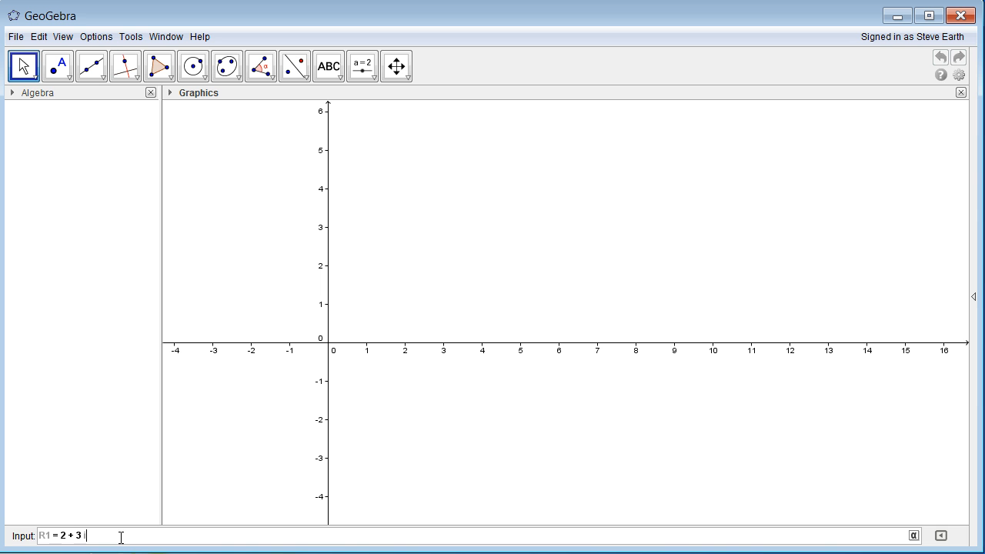
click(123, 538)
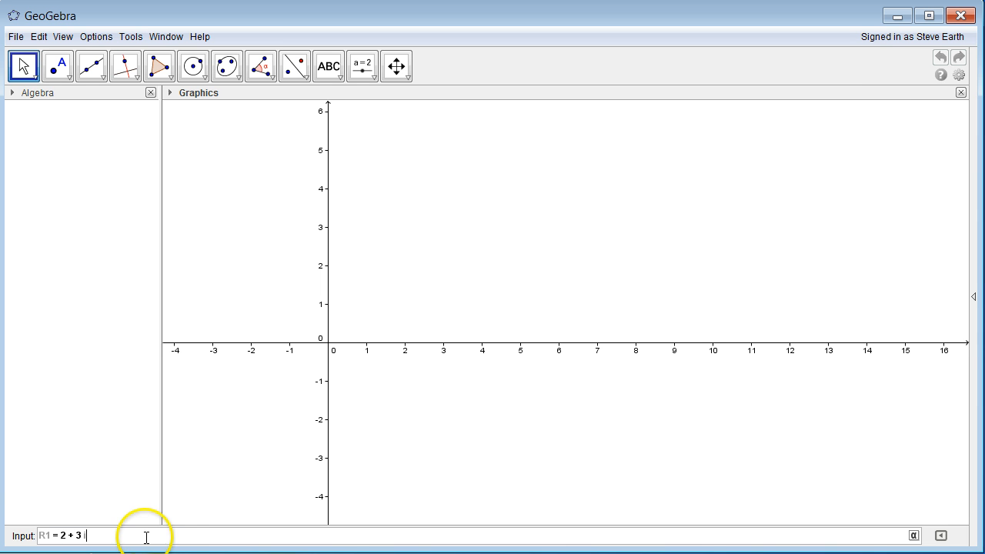
click(168, 528)
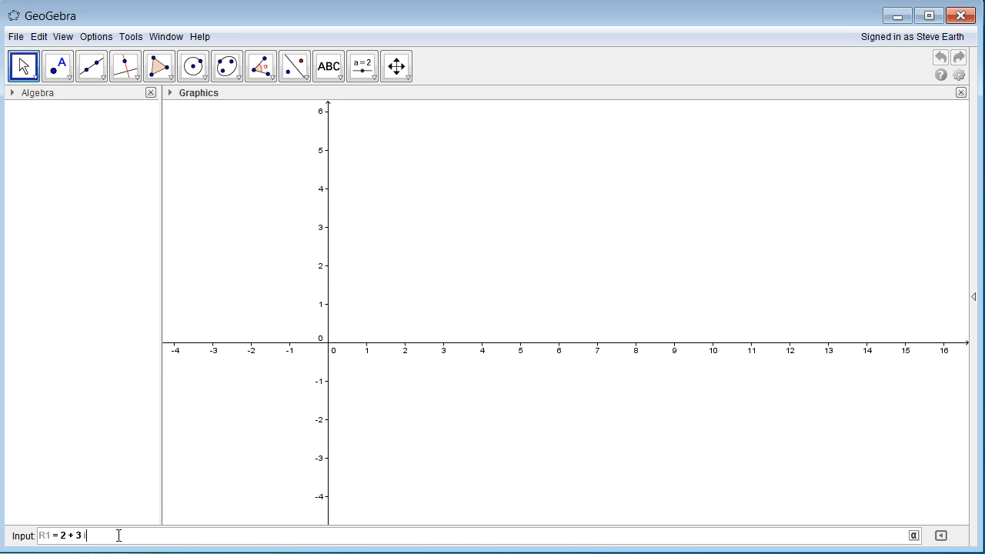
key(Return)
click(59, 112)
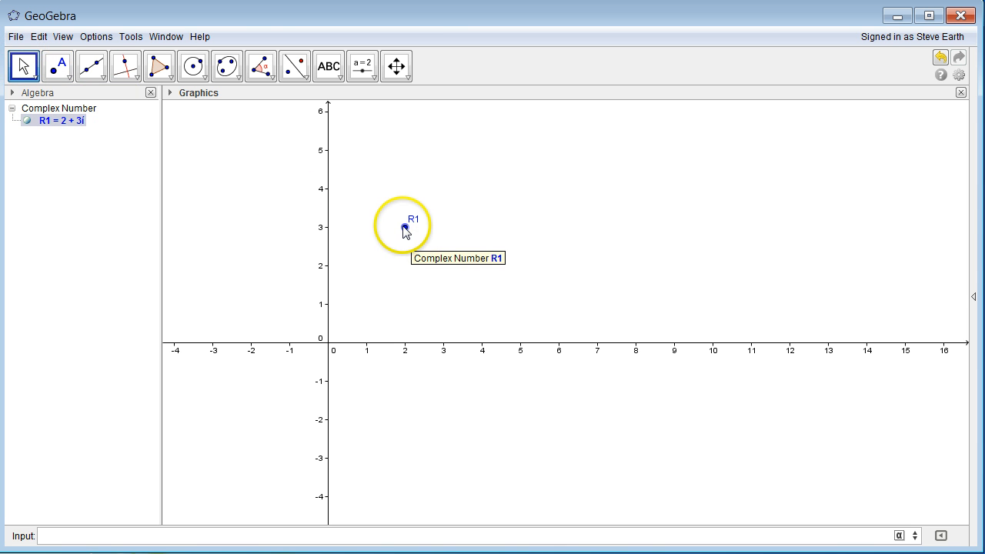
drag(405, 228, 521, 316)
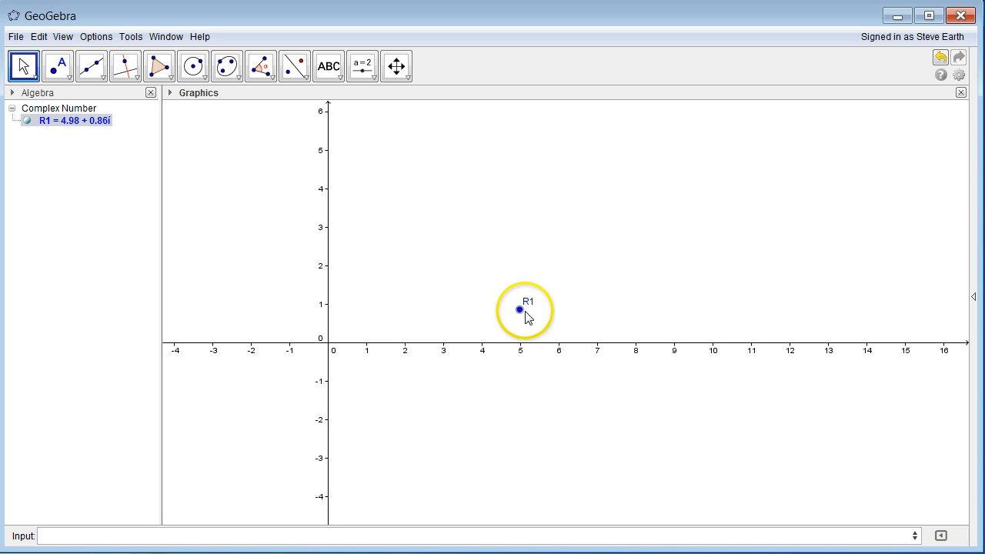
drag(520, 309, 510, 262)
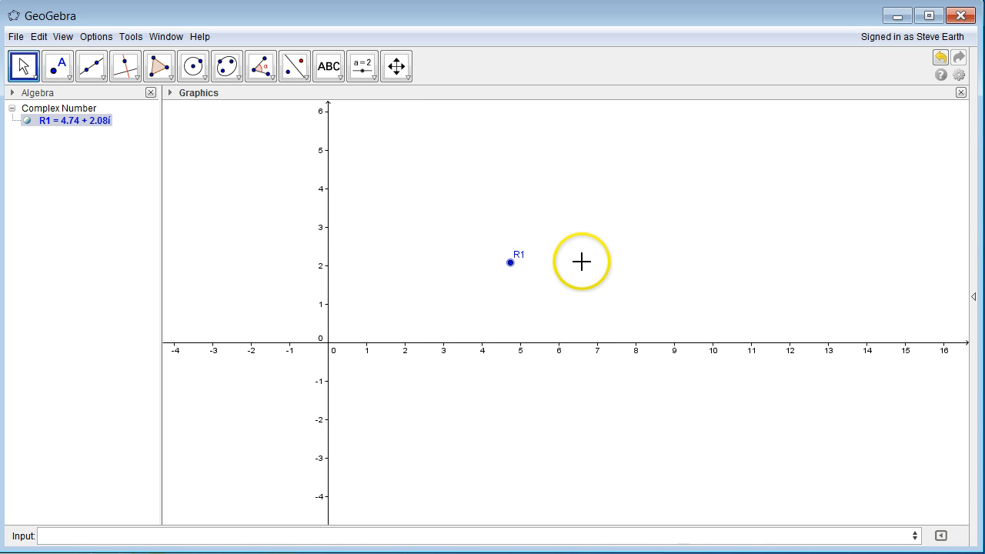
key(ctrl+z)
key(ctrl+z)
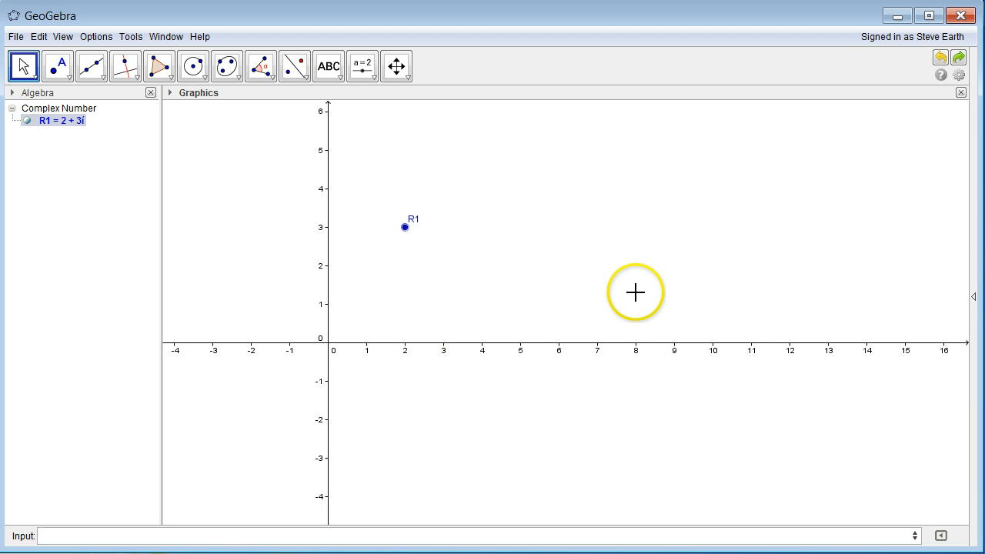
click(560, 285)
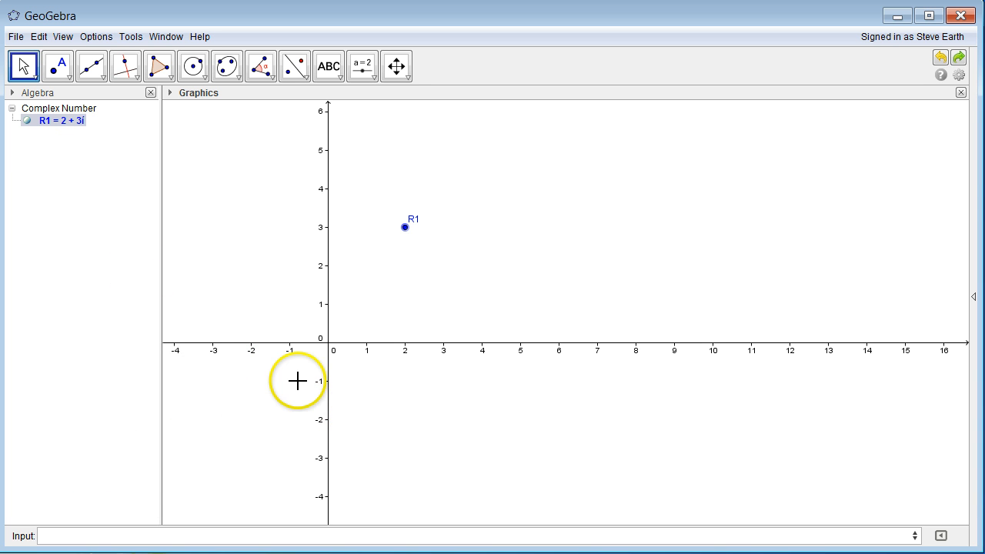
- Define a = real(R1), giving a = 2
click(69, 537)
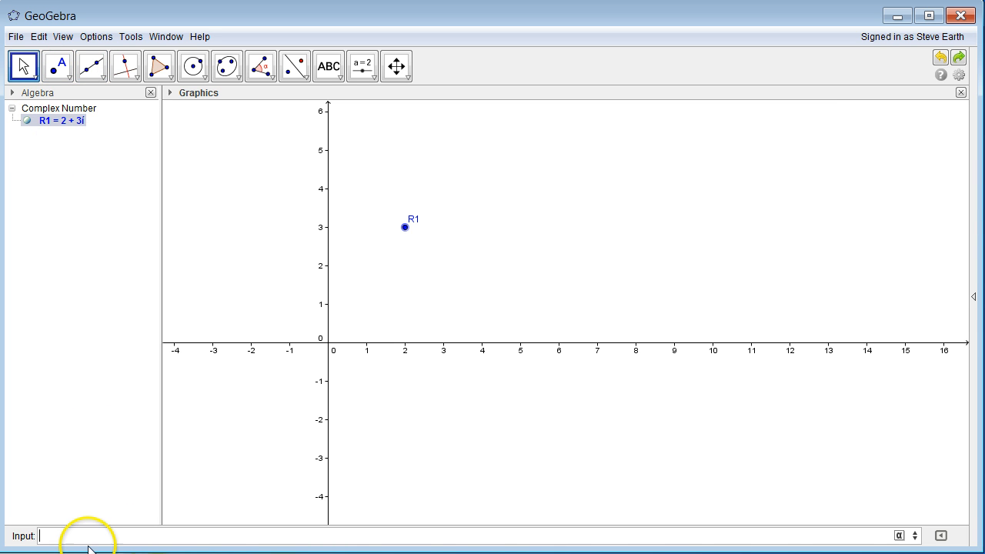
key(alt)
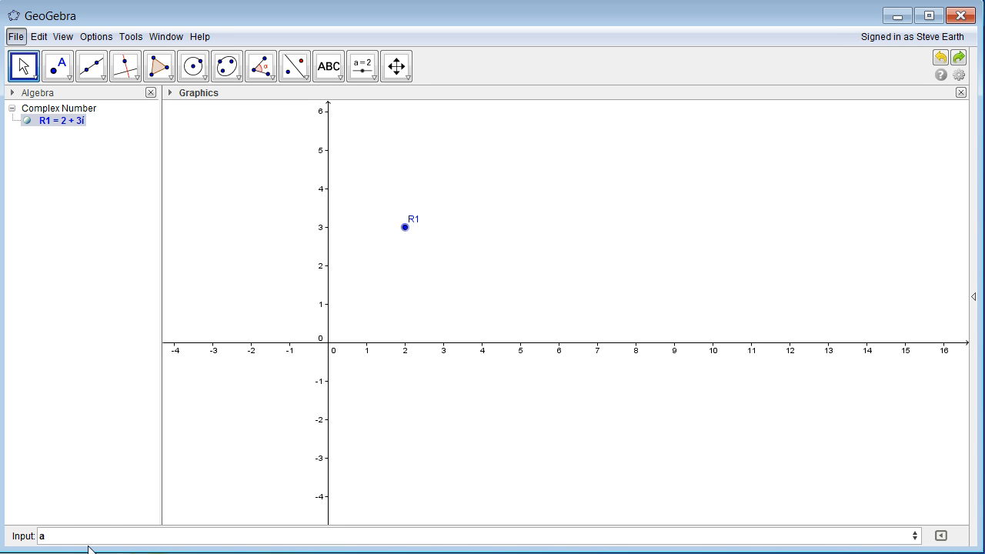
click(92, 533)
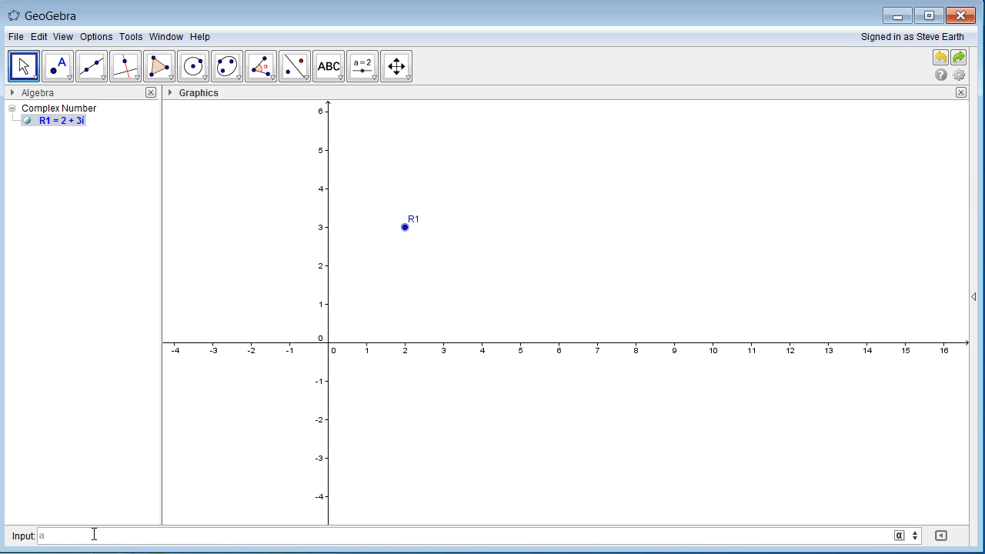
text(=)
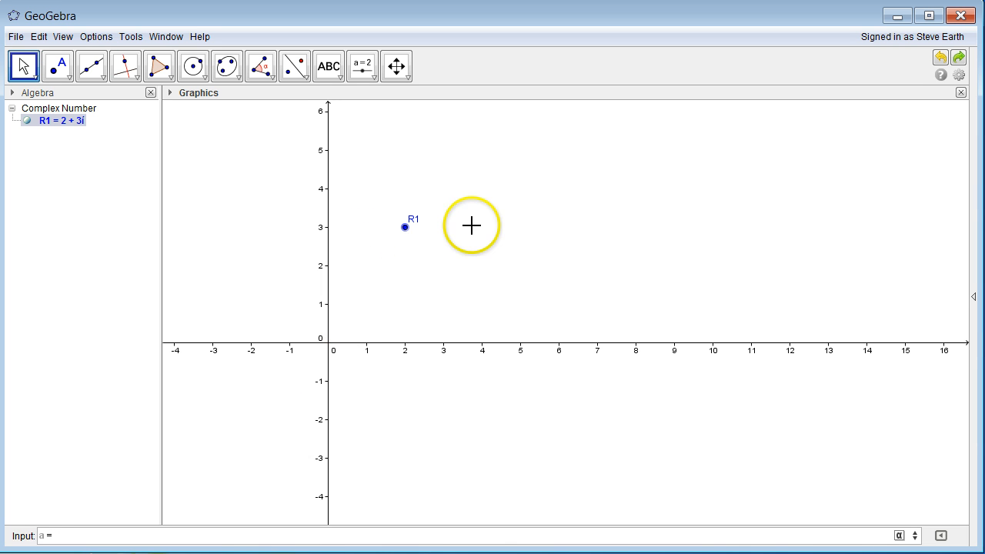
click(81, 537)
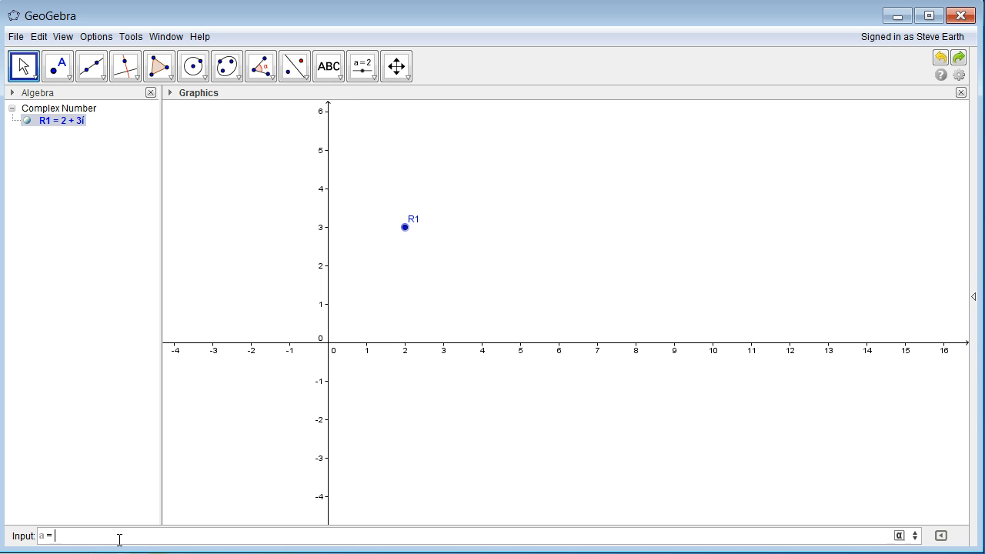
text(real(R1)
key(Return)
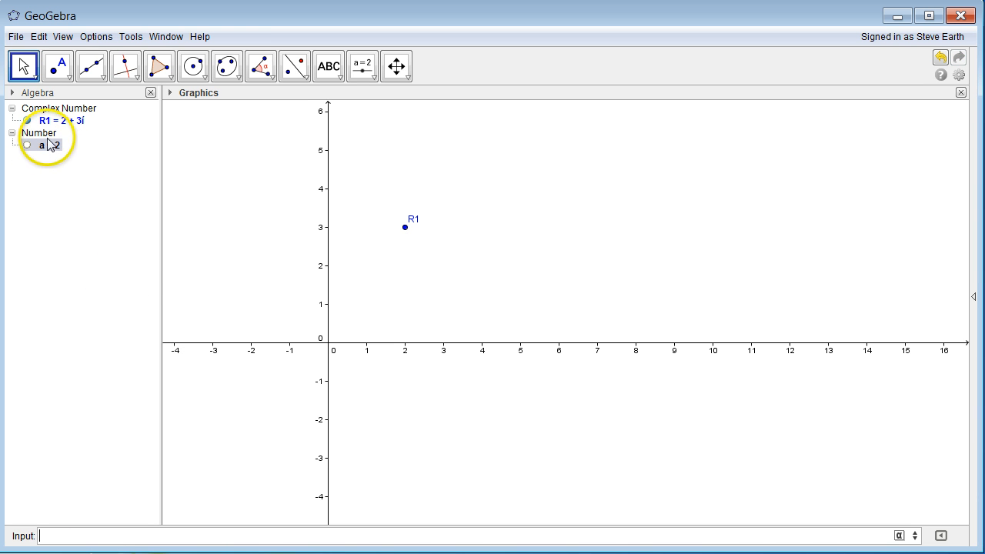
- Open a's definition in the Algebra view to confirm it is real(R1)
click(51, 168)
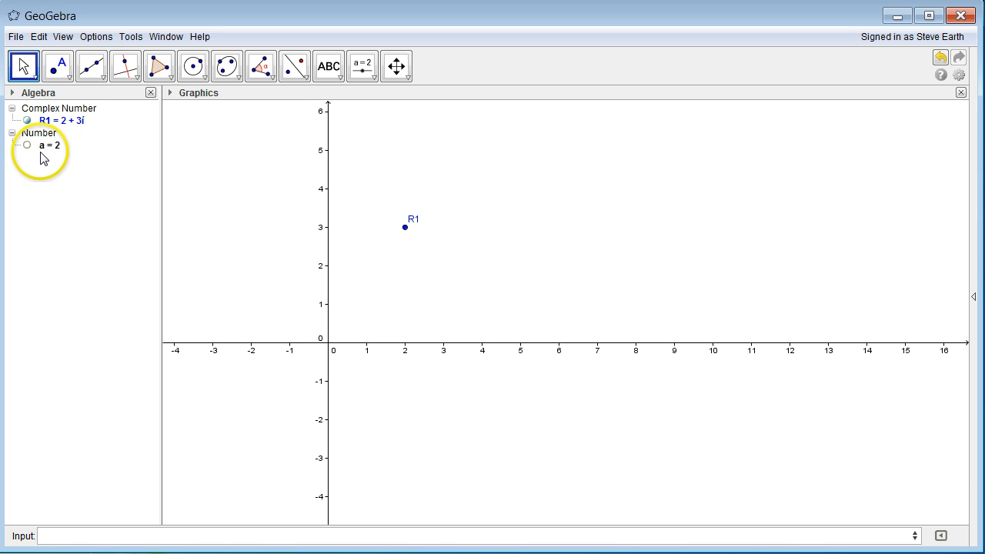
click(58, 148)
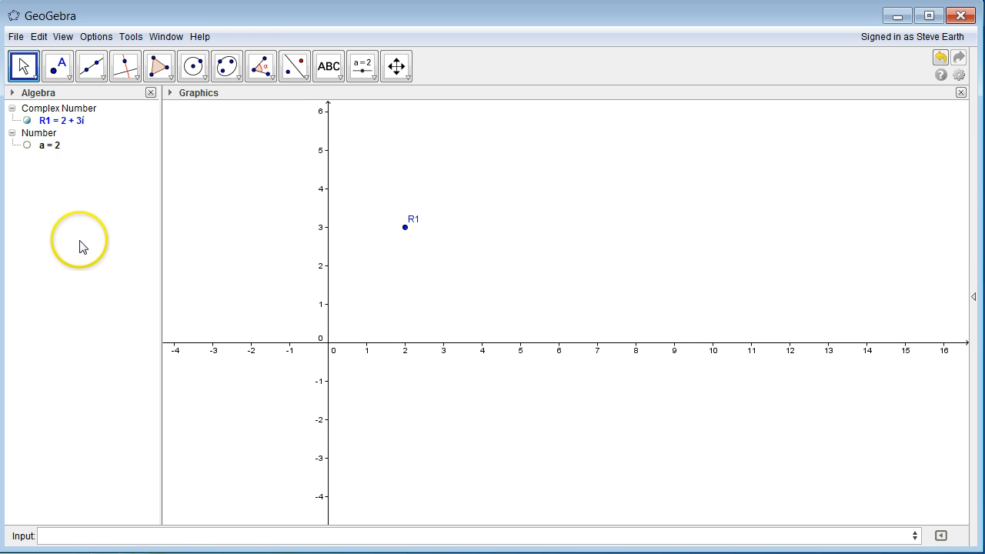
click(57, 150)
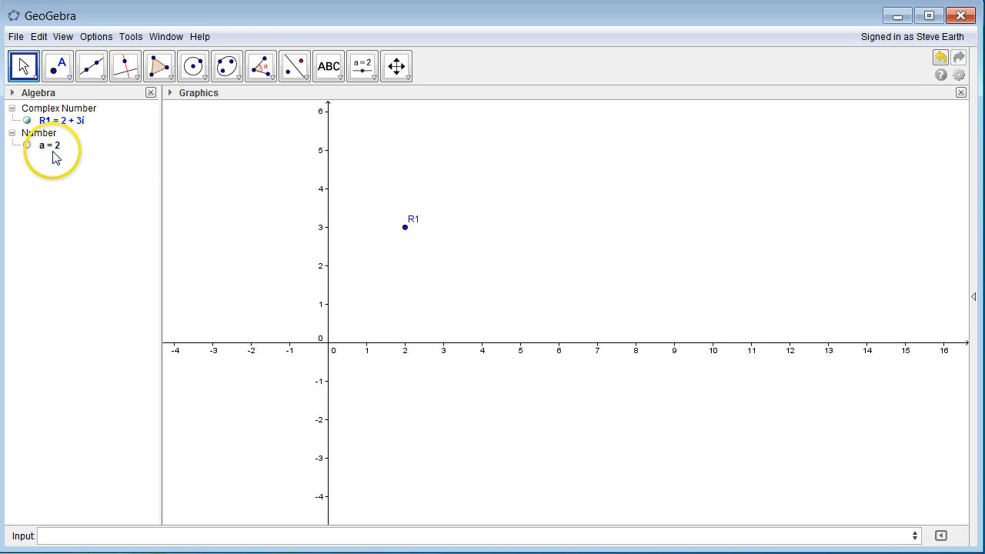
double_click(56, 152)
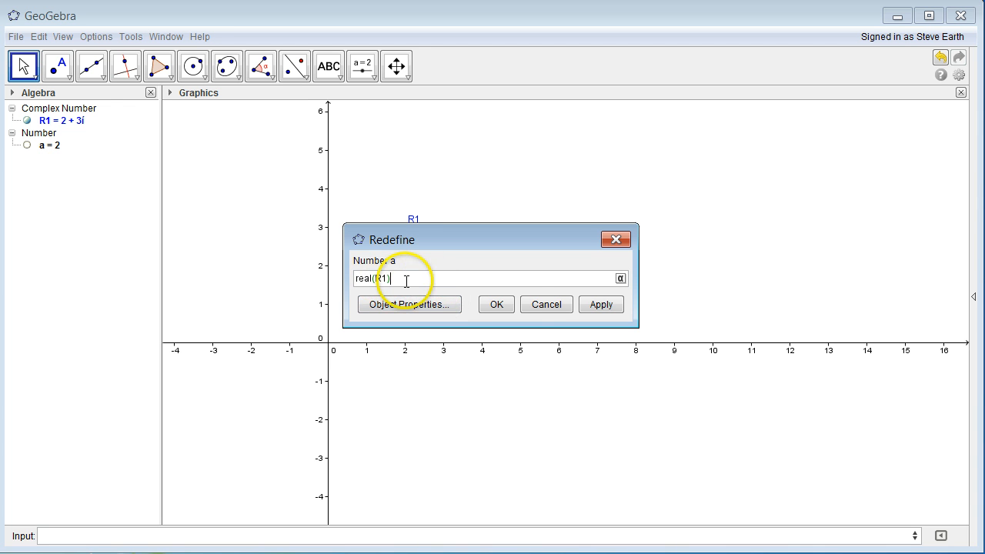
click(495, 304)
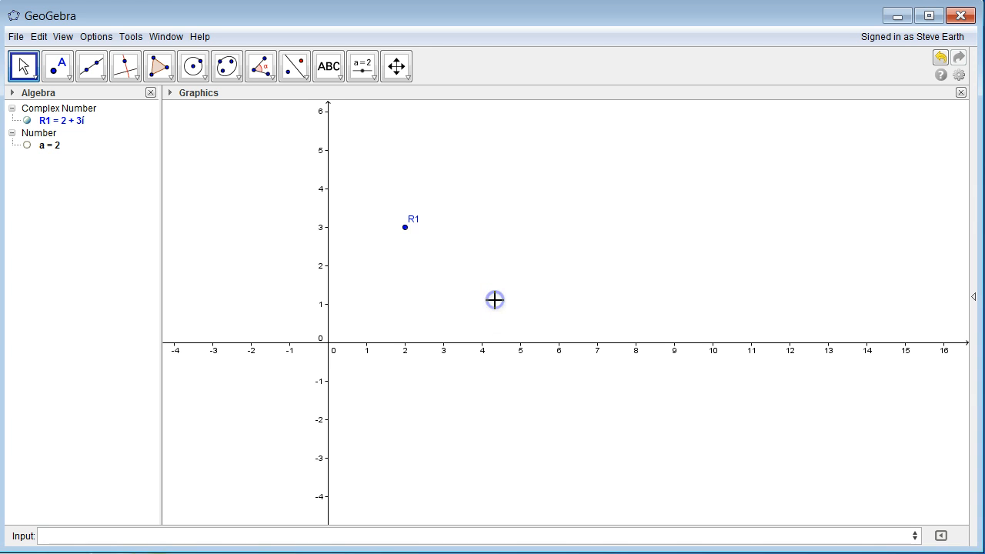
click(62, 536)
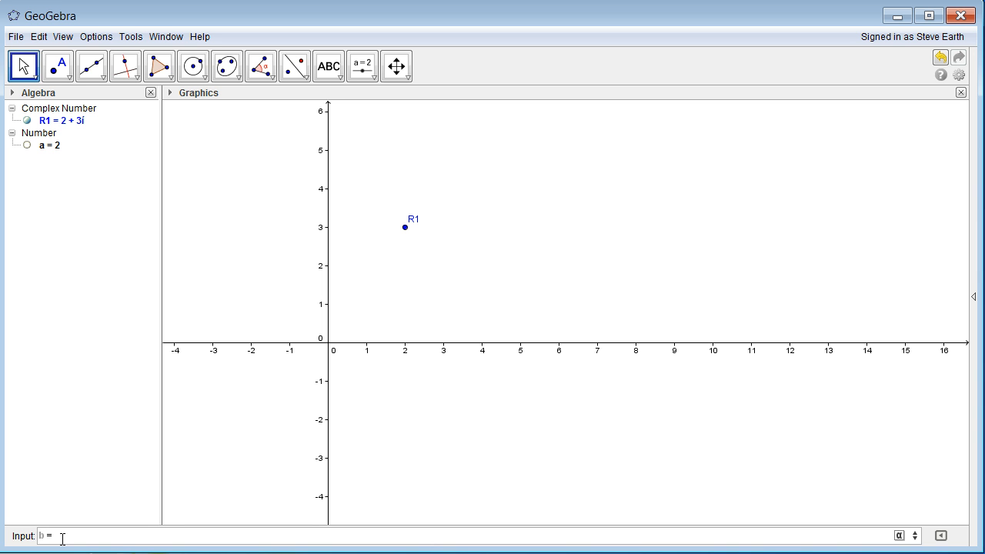
- Define b = imaginary(R1), giving 3, then test by dragging R1 and undoing the move
text(b = imaginar)
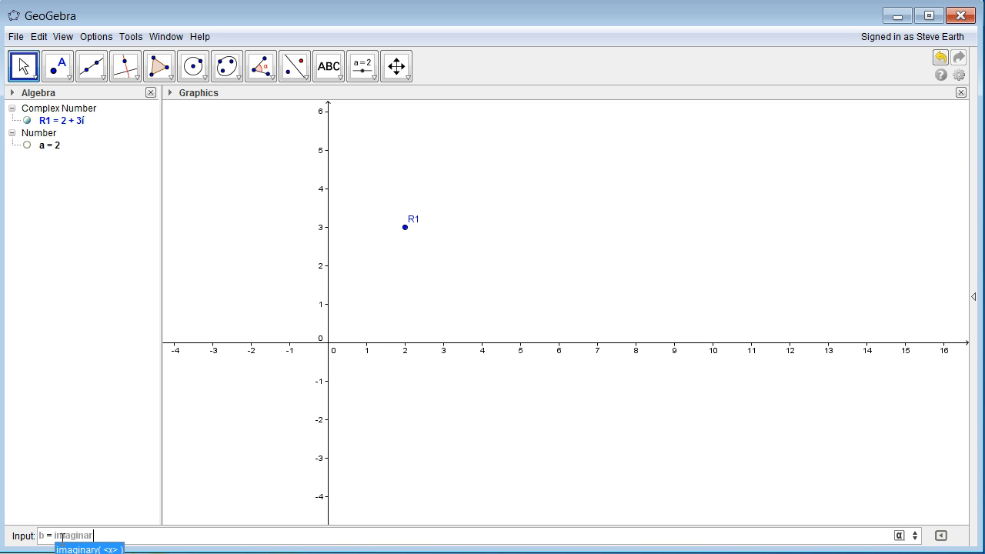
text(y()
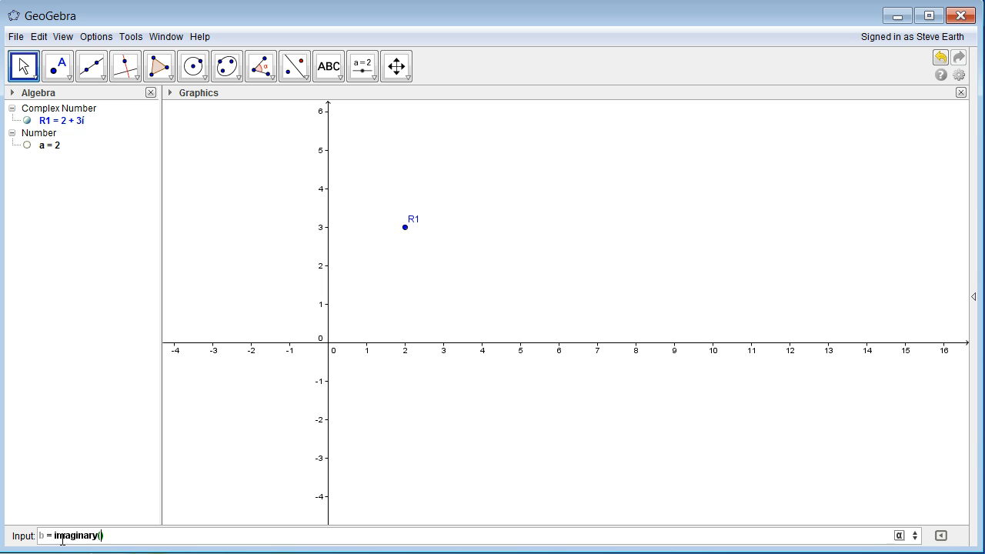
text(R1)
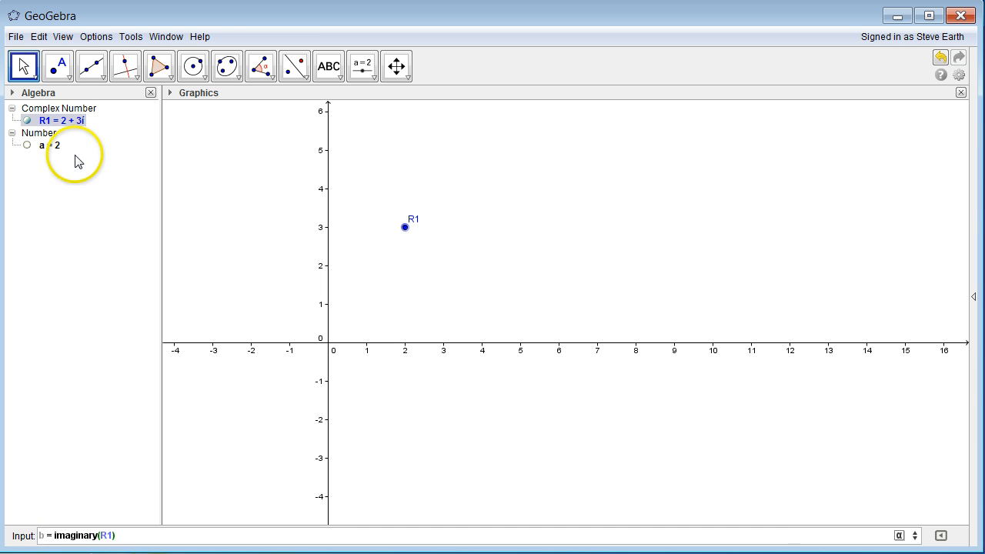
key(Return)
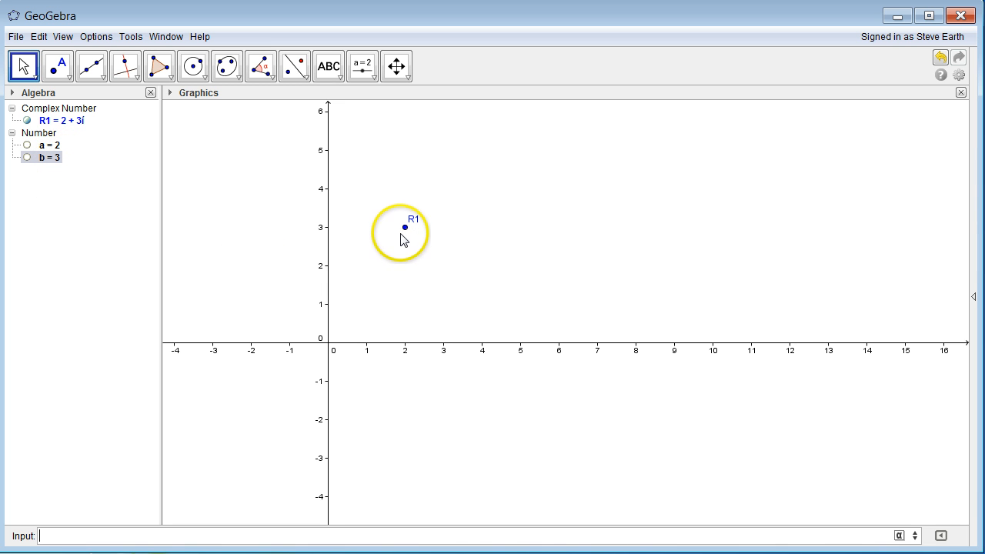
drag(405, 228, 482, 295)
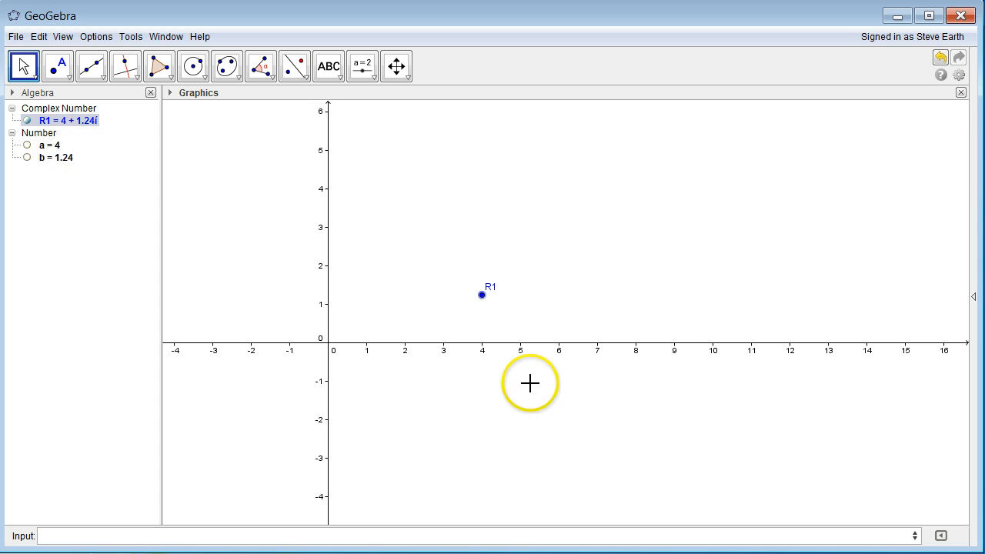
key(ctrl+z)
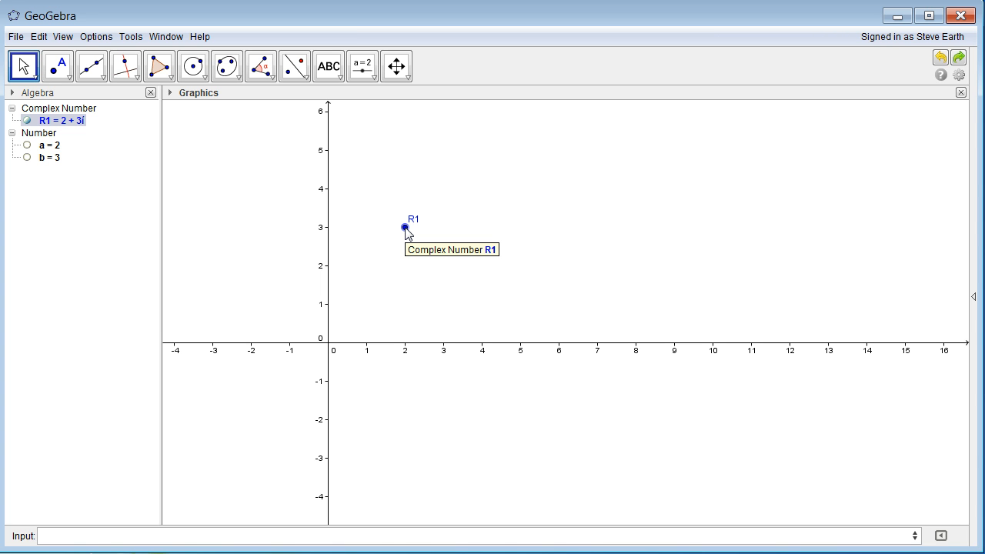
- Enter R2 = a - b i with correct spacing before i, giving 2 - 3i
click(431, 217)
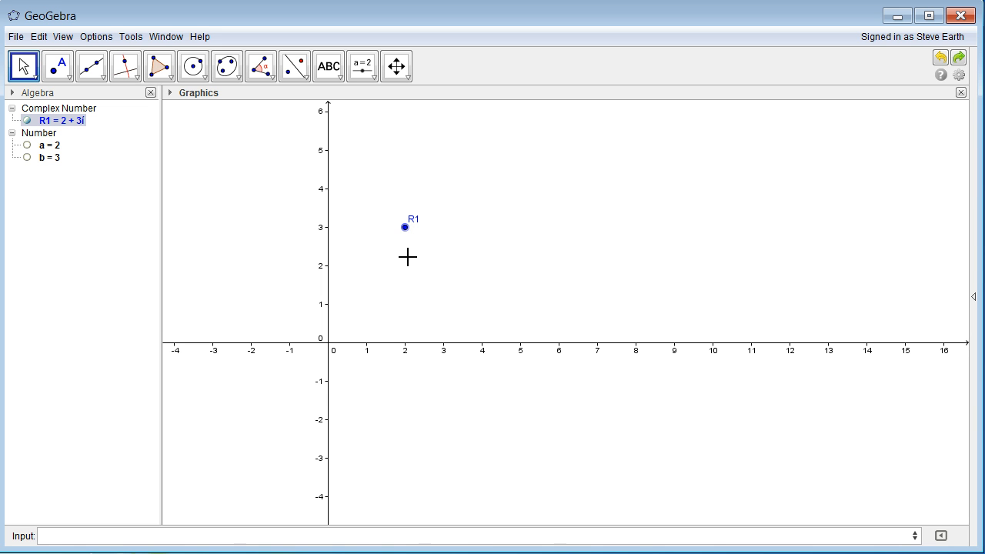
click(429, 535)
click(122, 534)
text(= a - bi)
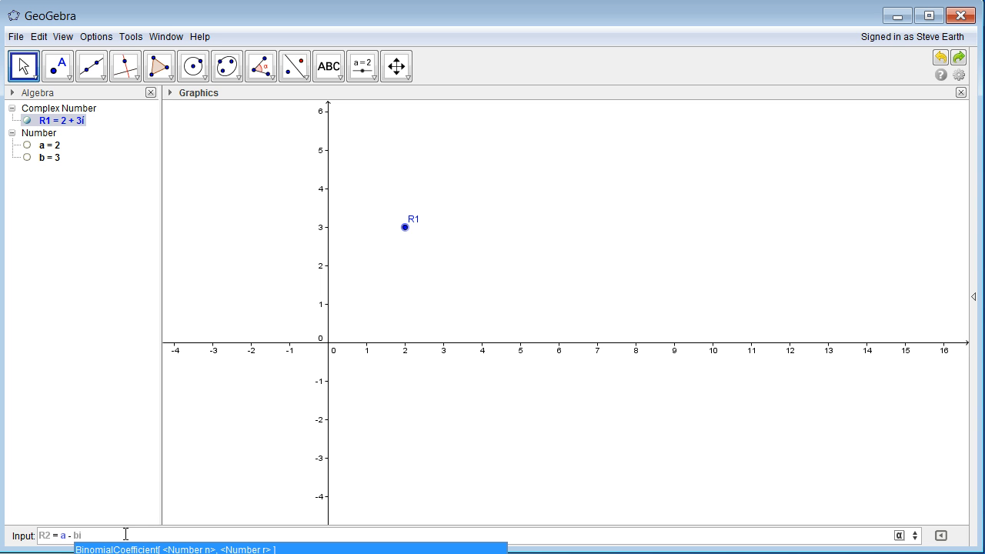
key(BackSpace)
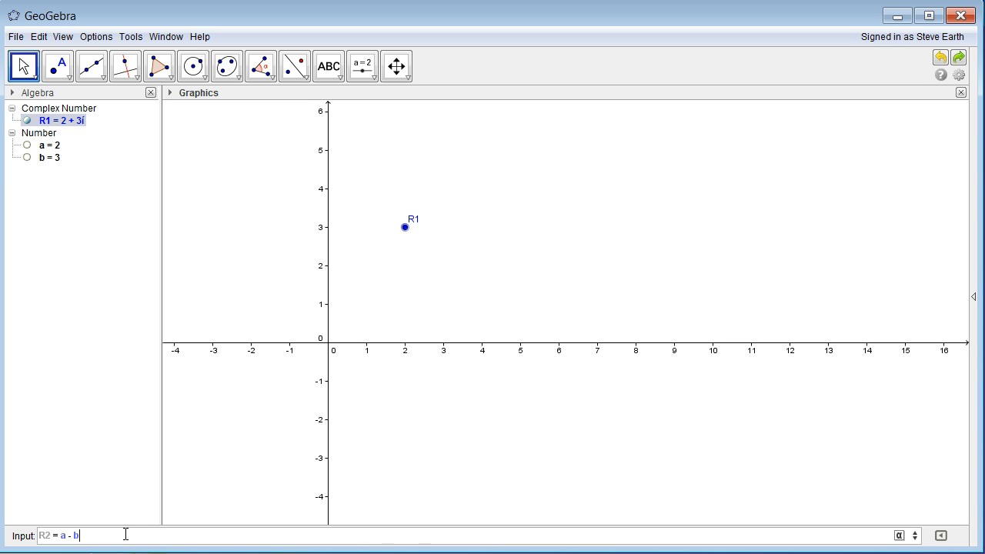
click(108, 535)
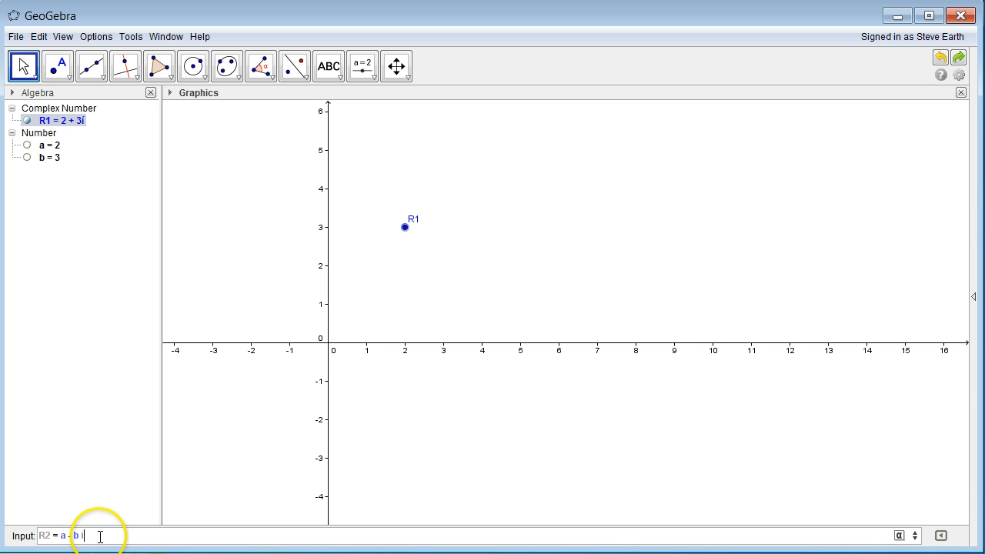
key(Return)
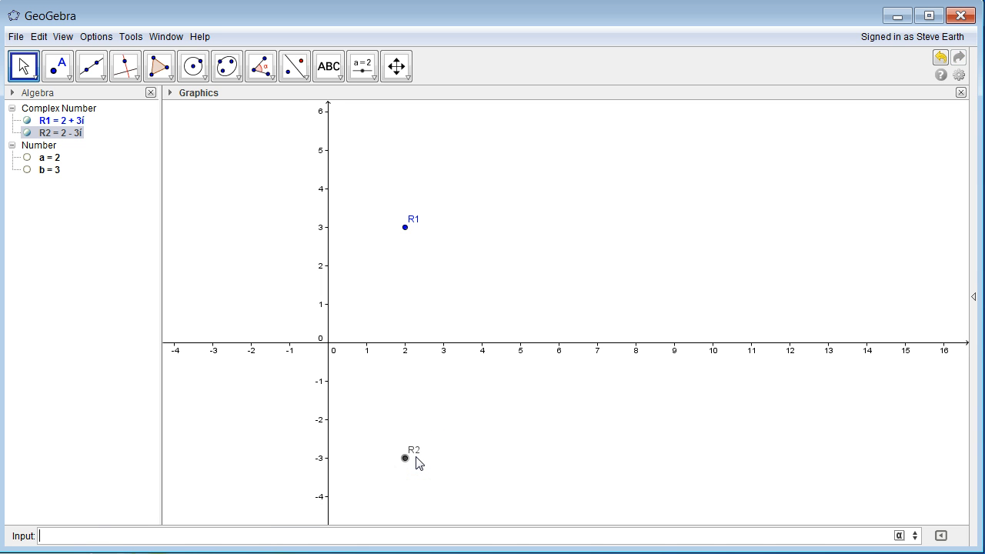
- Delete the existing R2 from the Algebra view
click(406, 461)
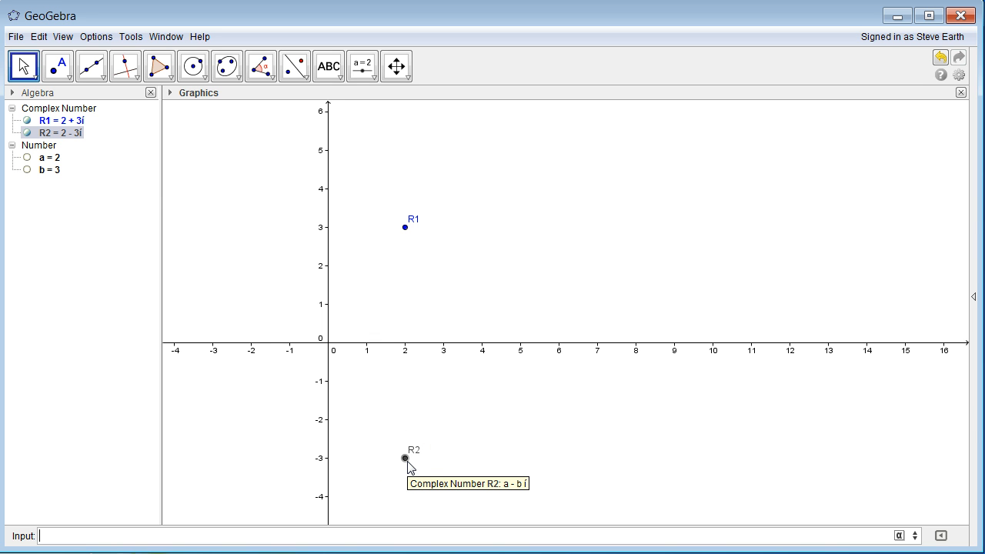
right_click(60, 141)
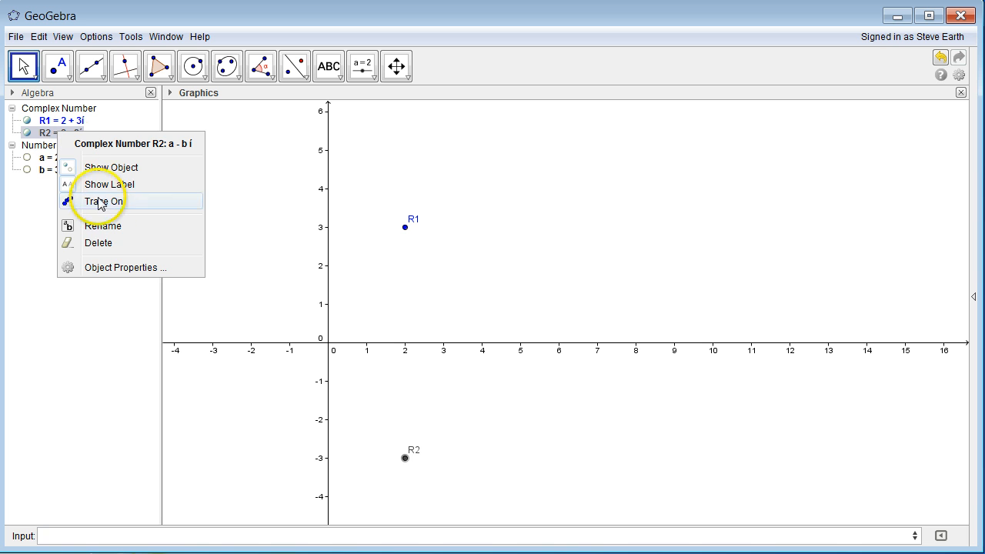
click(100, 241)
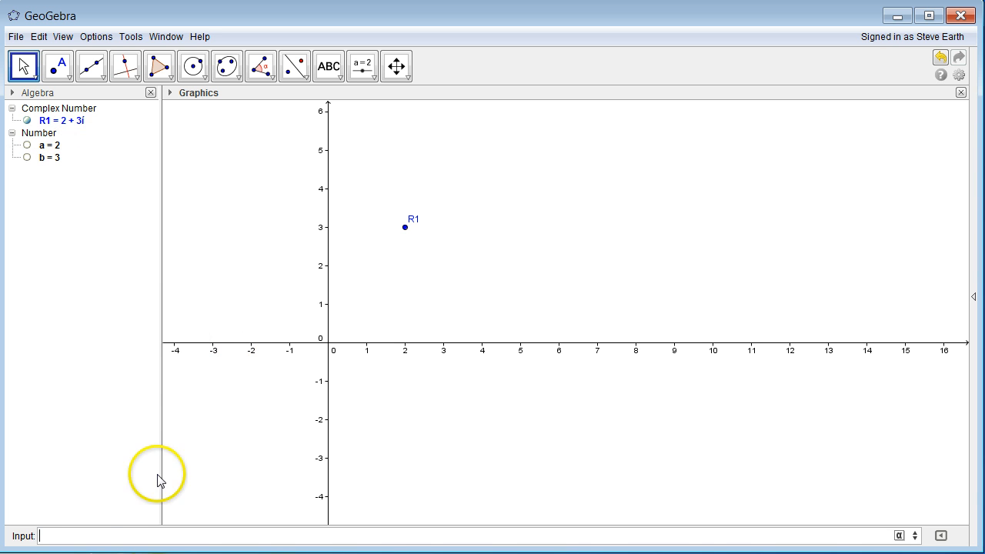
- Redefine R2 as conjugate(R1), still equal to 2 - 3i
click(137, 535)
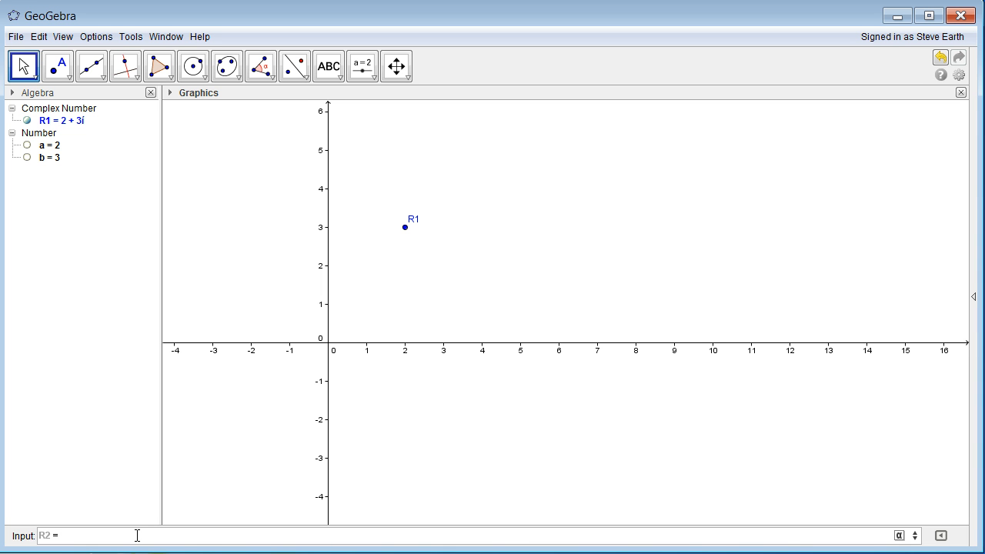
text(onjugate)
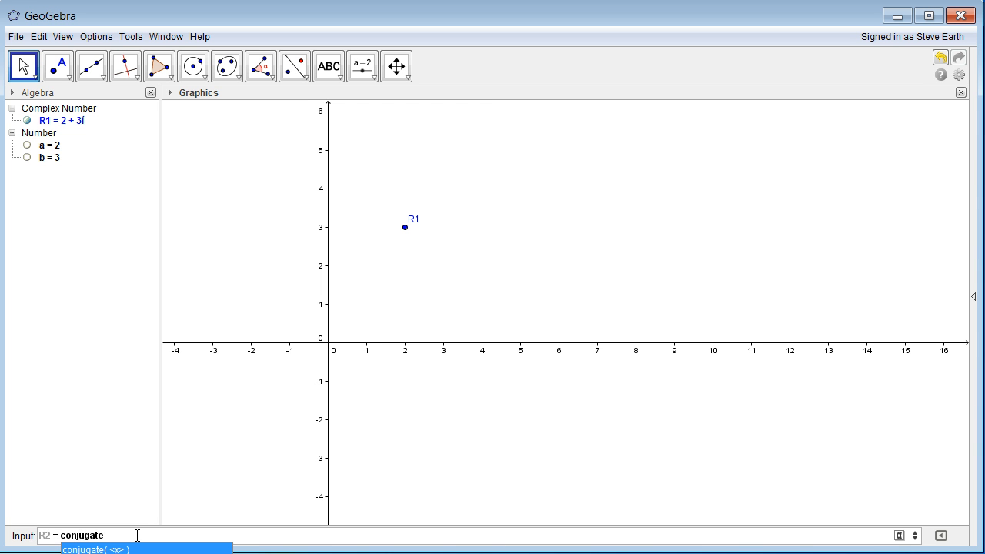
text((R1)
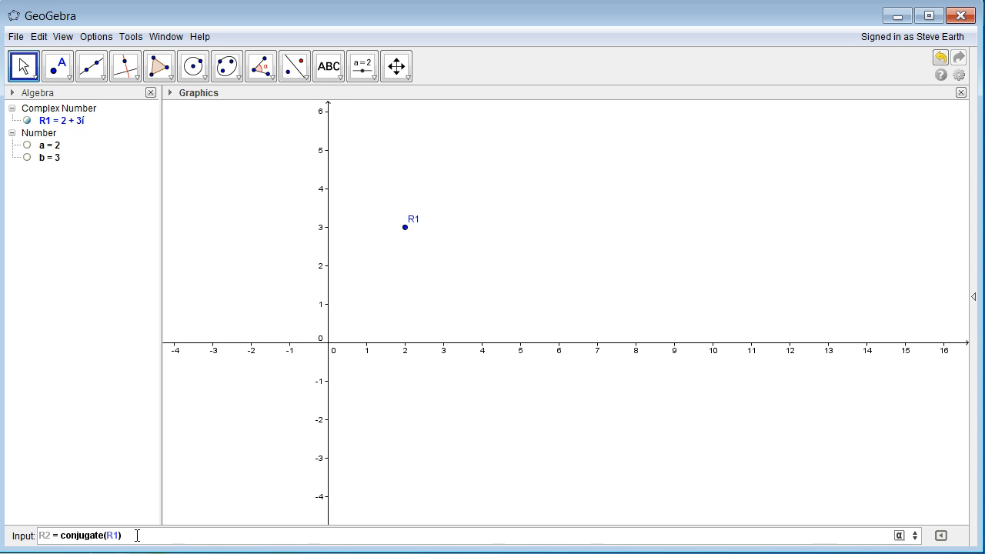
key(Return)
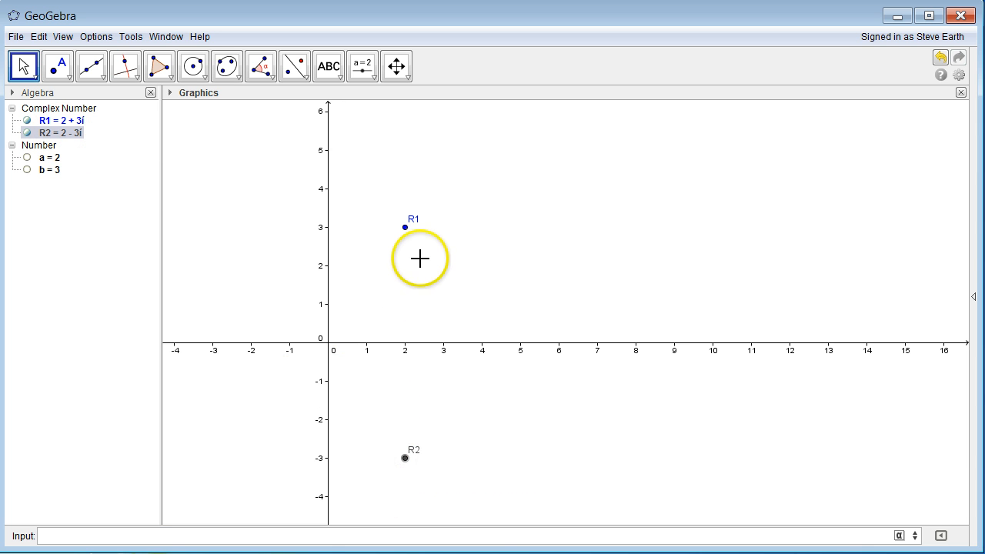
- Drag R1 around the plane, watching R2 mirror it as its conjugate
ctrl+click(405, 228)
click(406, 229)
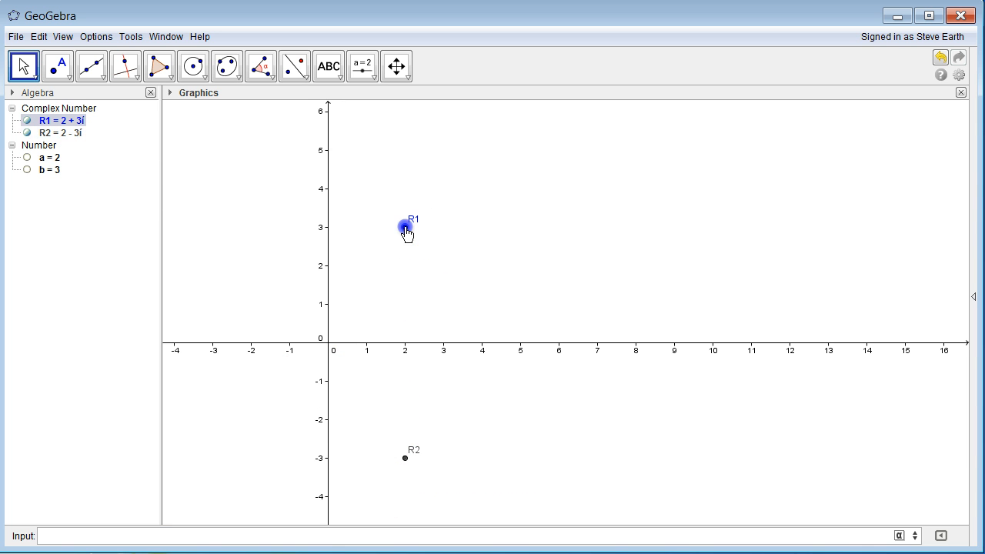
drag(406, 231, 432, 221)
drag(433, 240, 435, 244)
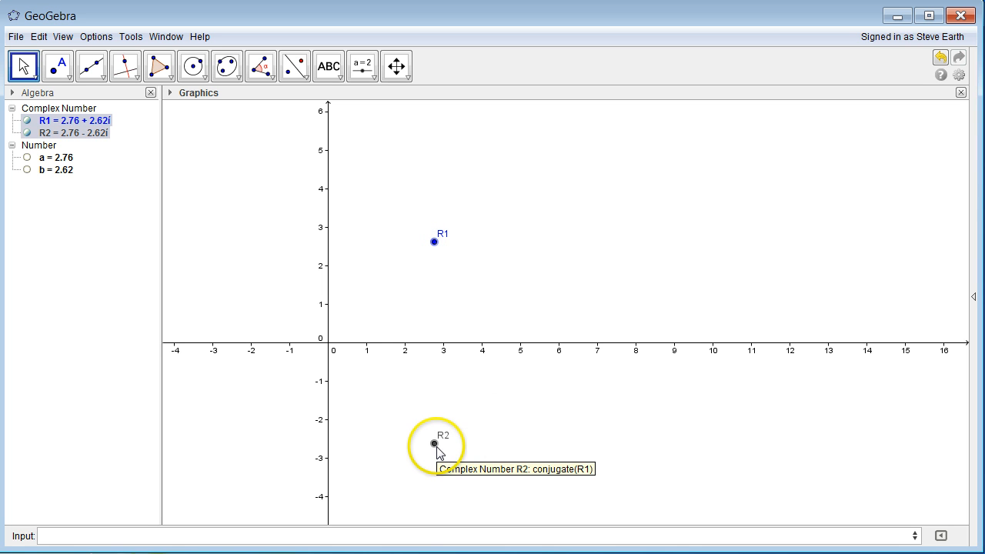
click(443, 249)
drag(443, 249, 447, 270)
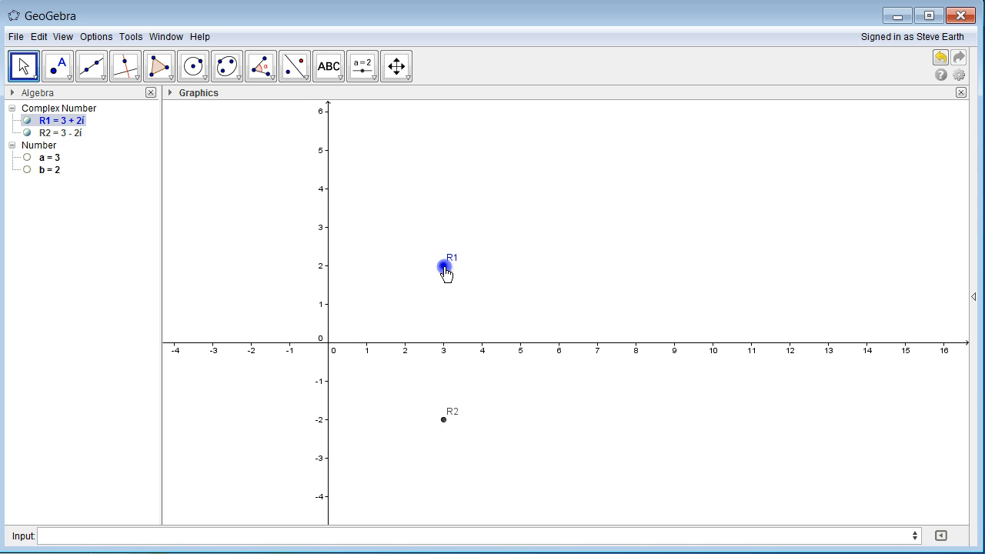
- Try dragging the dependent point R2, which cannot be moved directly
click(442, 416)
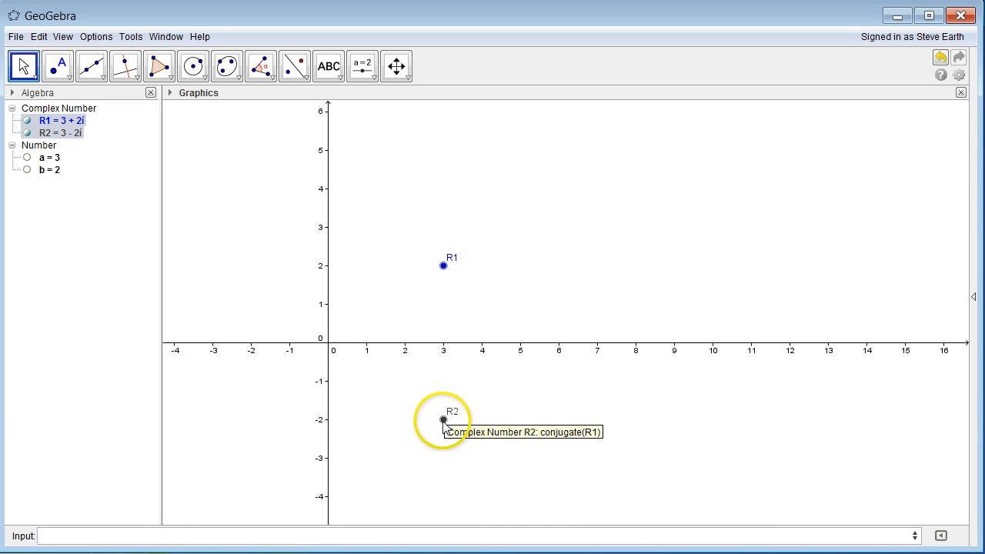
mouse_move(442, 418)
mouse_down()
mouse_move(448, 401)
mouse_move(454, 437)
mouse_move(439, 422)
mouse_move(464, 403)
mouse_move(444, 419)
mouse_up()
click(444, 266)
- Drag R1 again, leaving it at 2.7 + 2.16i with R2 at 2.7 - 2.16i
click(439, 422)
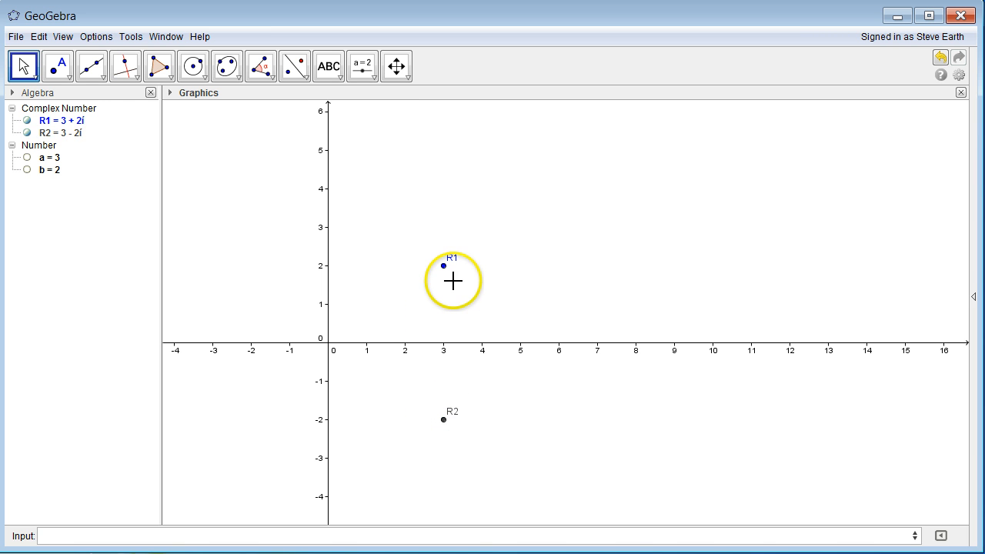
mouse_move(448, 270)
mouse_down()
mouse_move(490, 281)
mouse_move(448, 276)
mouse_up()
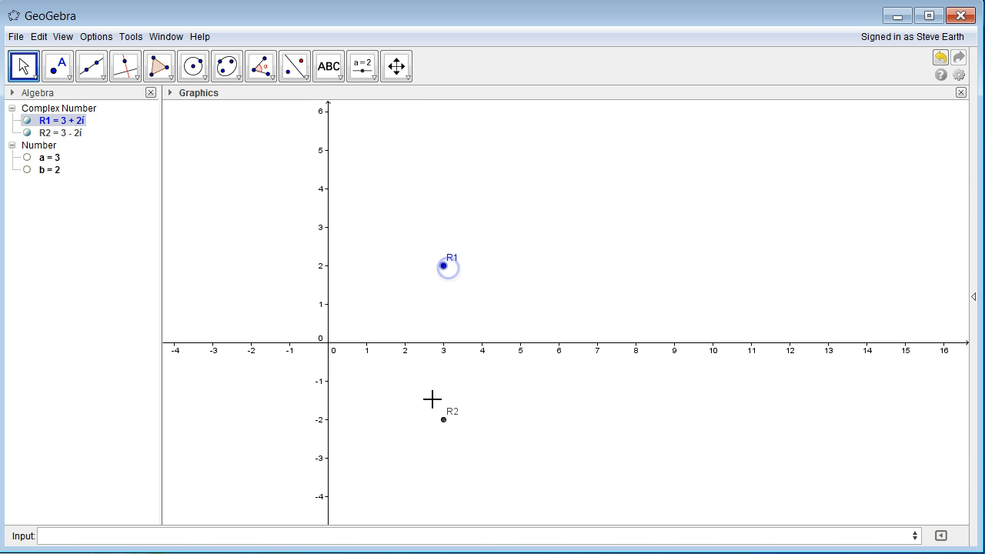
click(516, 475)
click(516, 317)
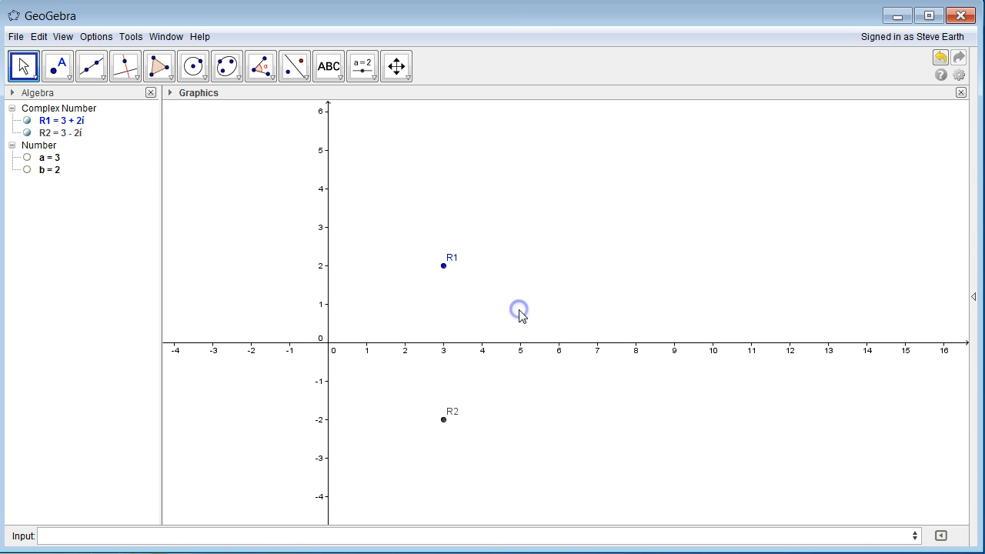
click(445, 269)
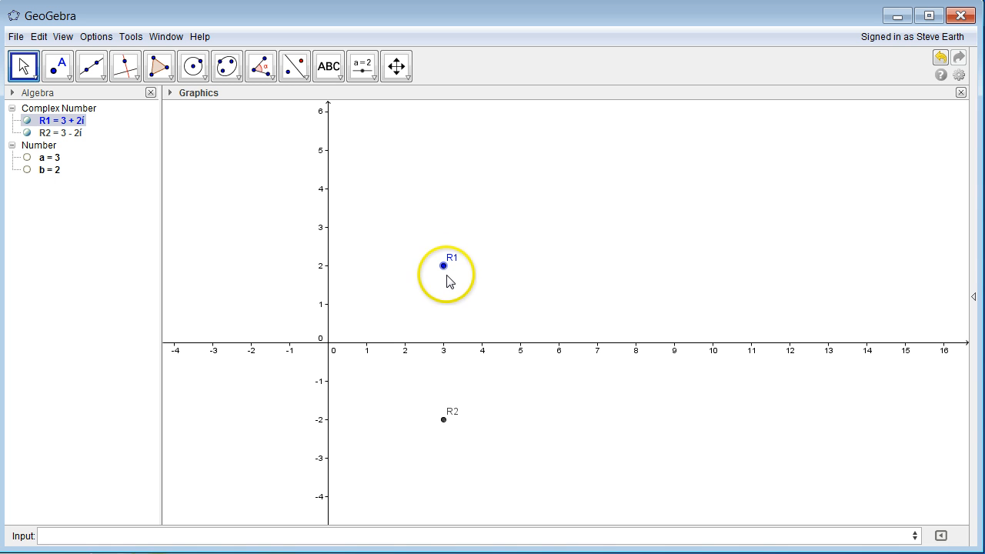
click(440, 357)
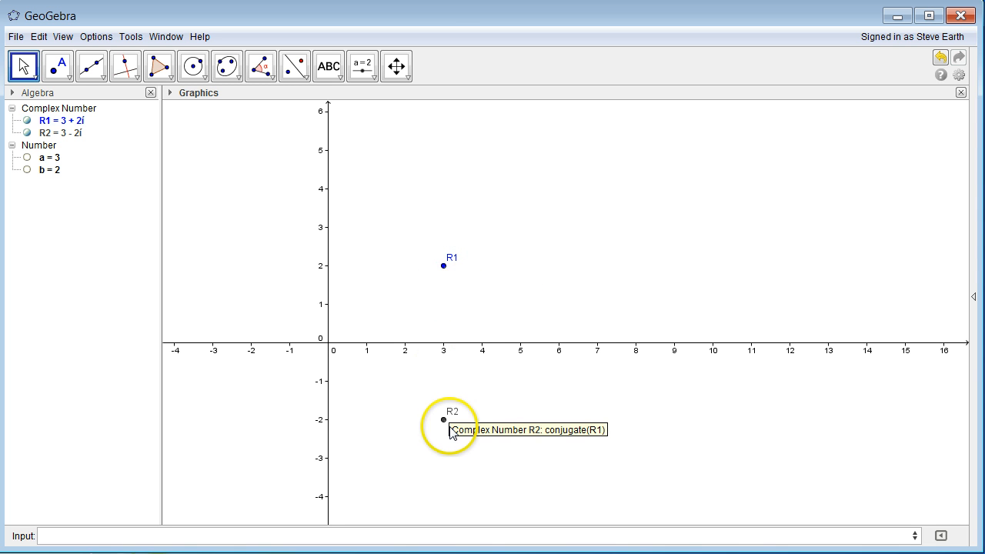
click(444, 273)
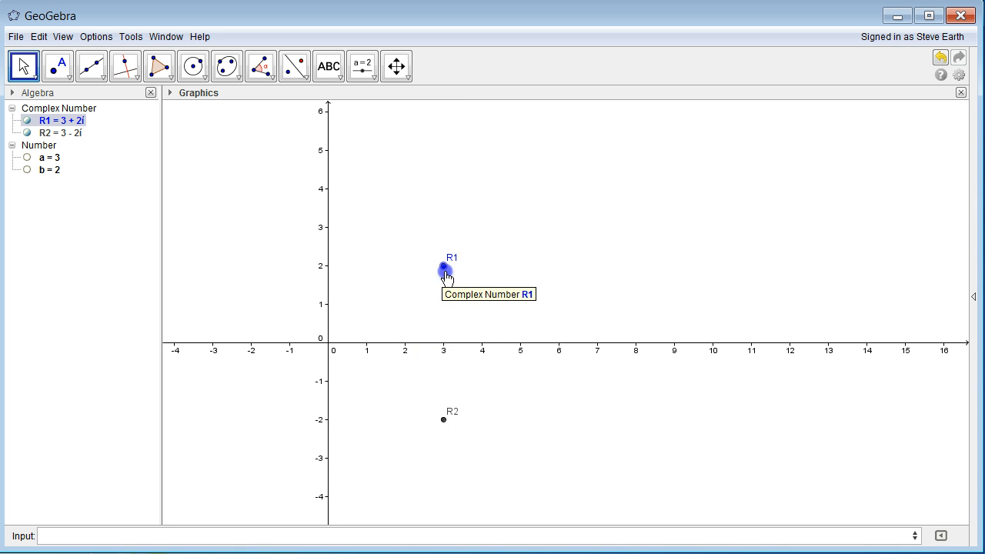
mouse_move(447, 275)
mouse_down()
mouse_move(465, 276)
mouse_move(468, 255)
mouse_move(451, 247)
mouse_move(460, 244)
mouse_move(459, 268)
mouse_up()
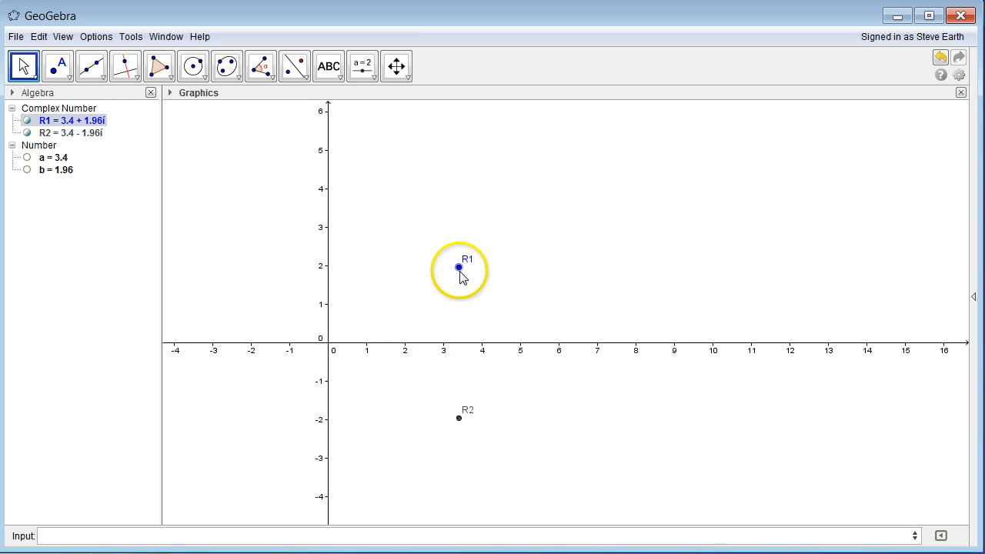
drag(460, 268, 434, 267)
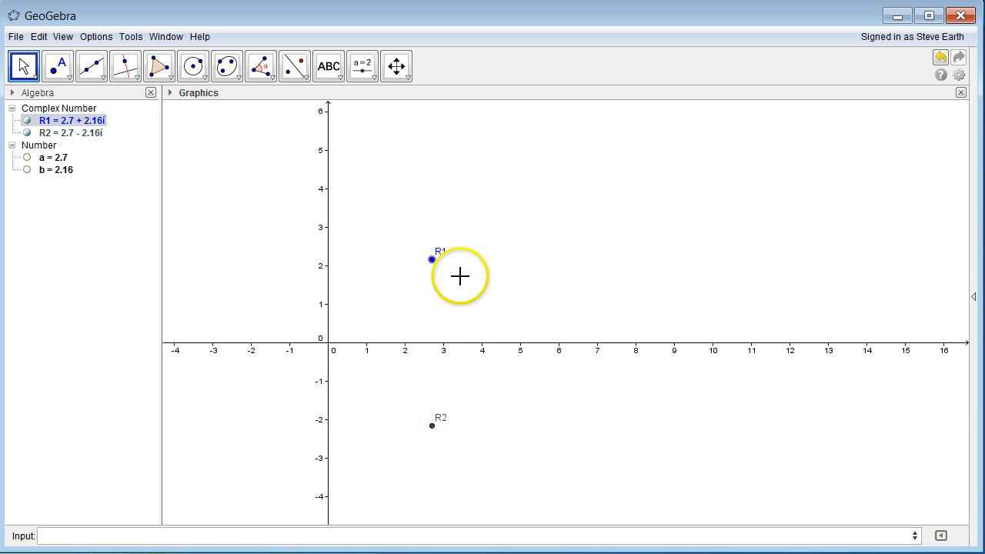
- Undo the drag so R1 returns to 3 + 2i, then point out R1 and R2 at 3 - 2i
key(ctrl+z)
key(ctrl+z)
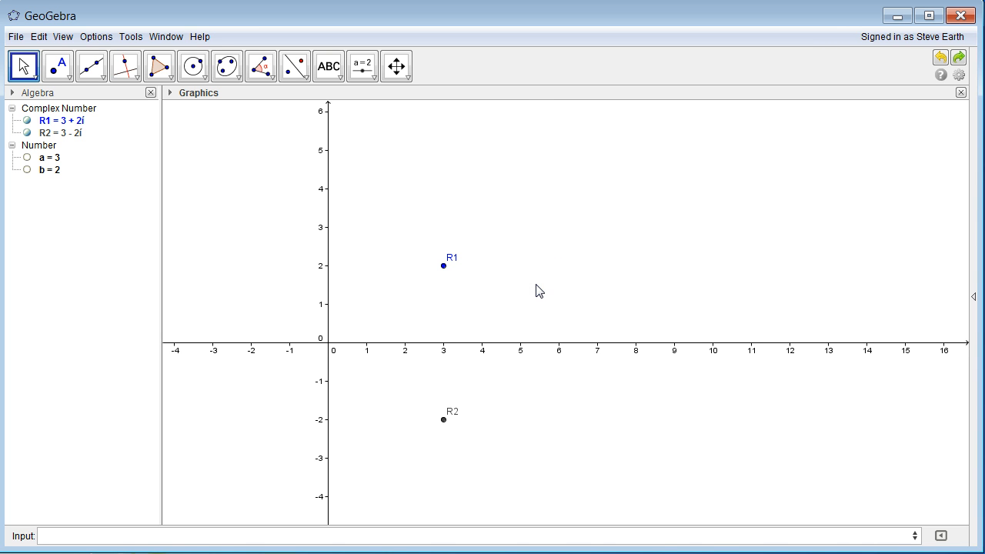
click(535, 297)
click(444, 267)
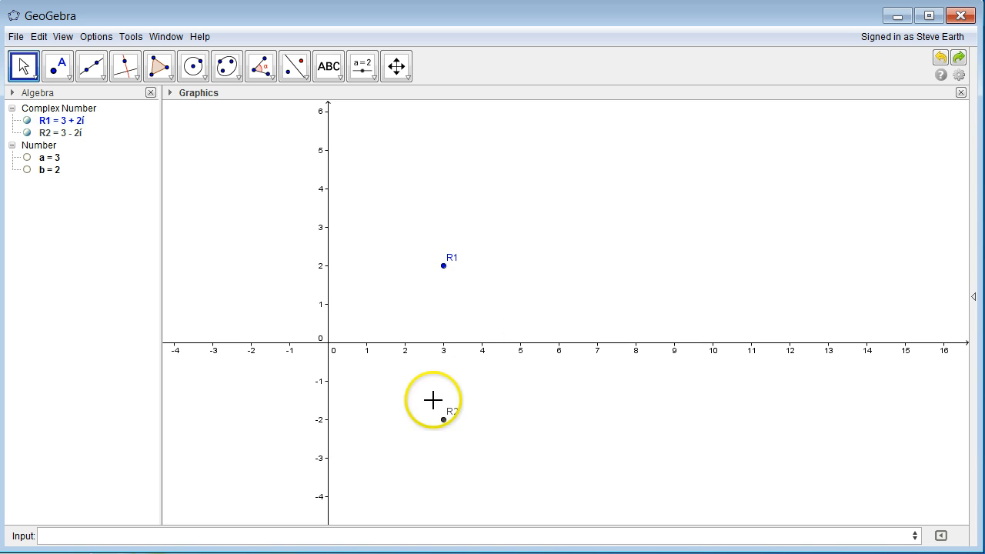
click(444, 421)
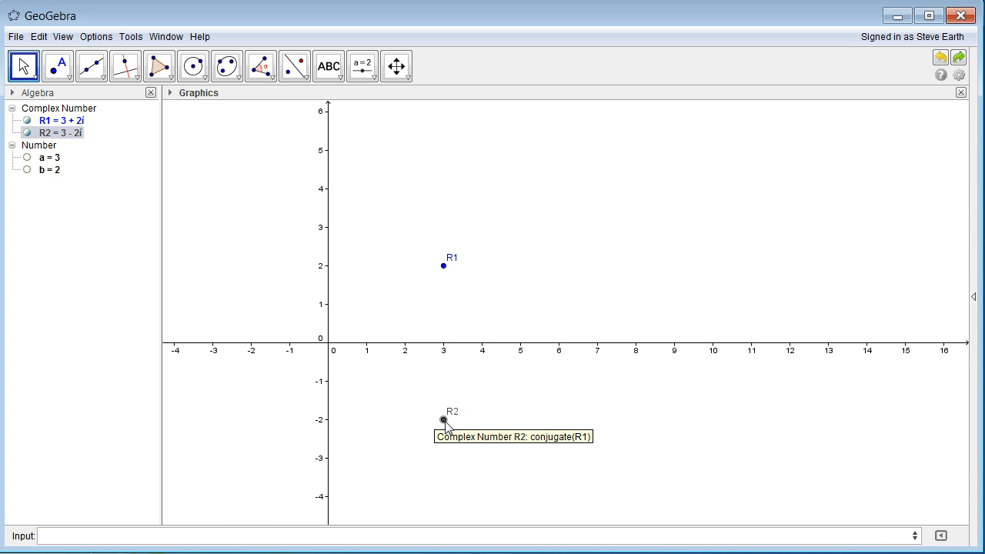
click(561, 370)
click(568, 271)
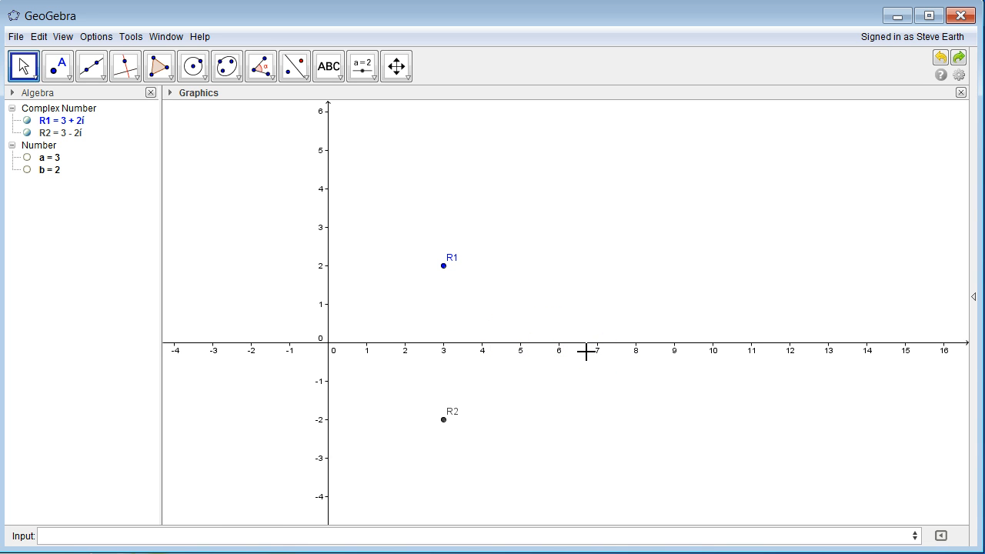
- Define the number r3 = 6
click(479, 538)
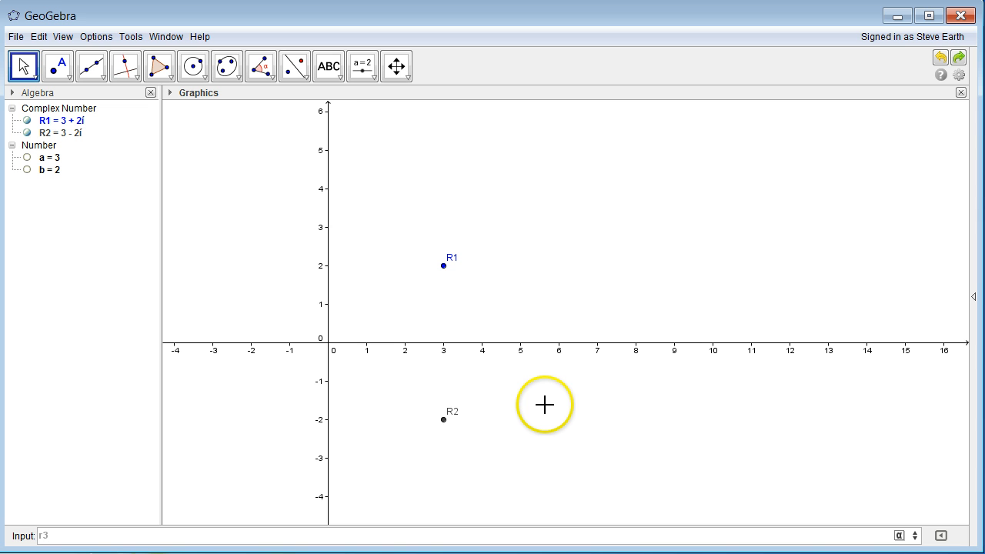
text(r3 = )
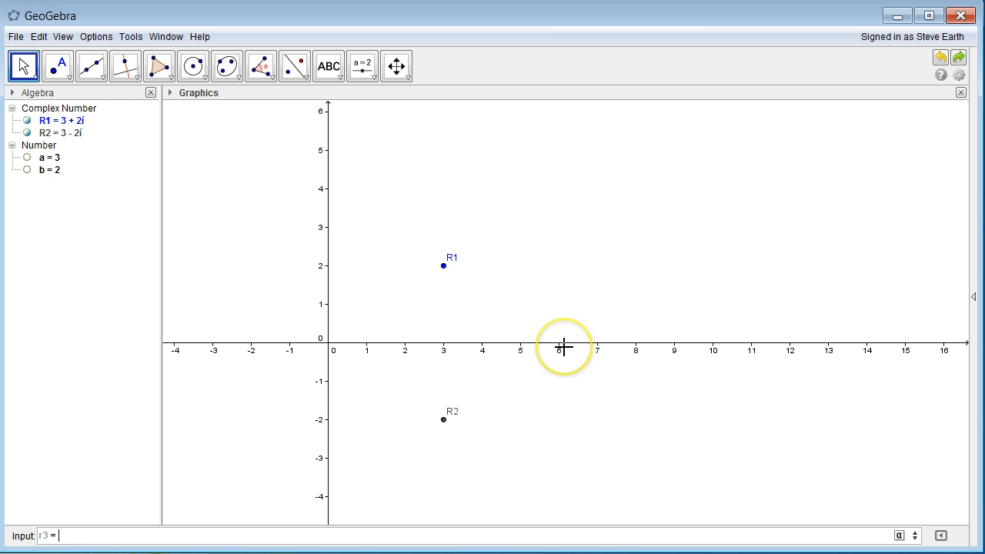
text(6)
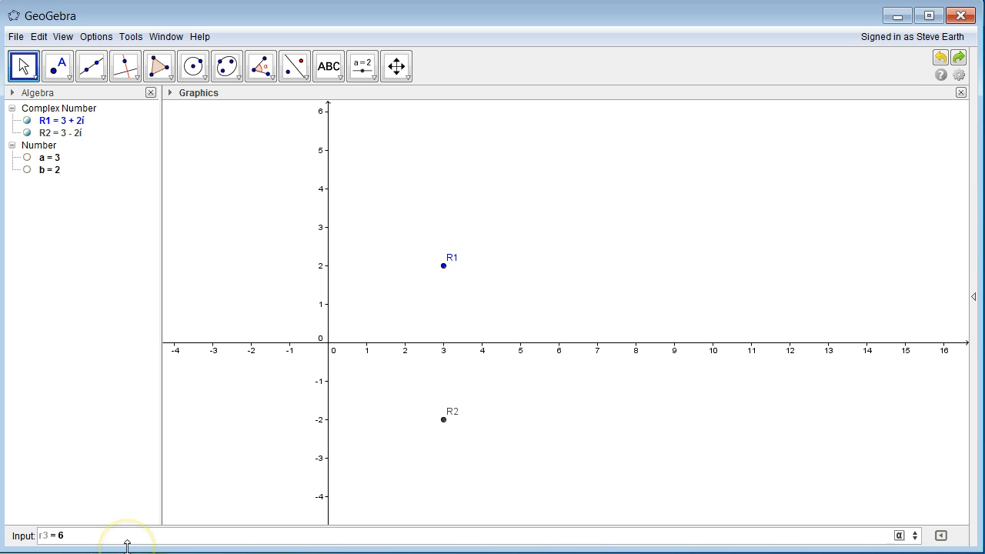
key(Return)
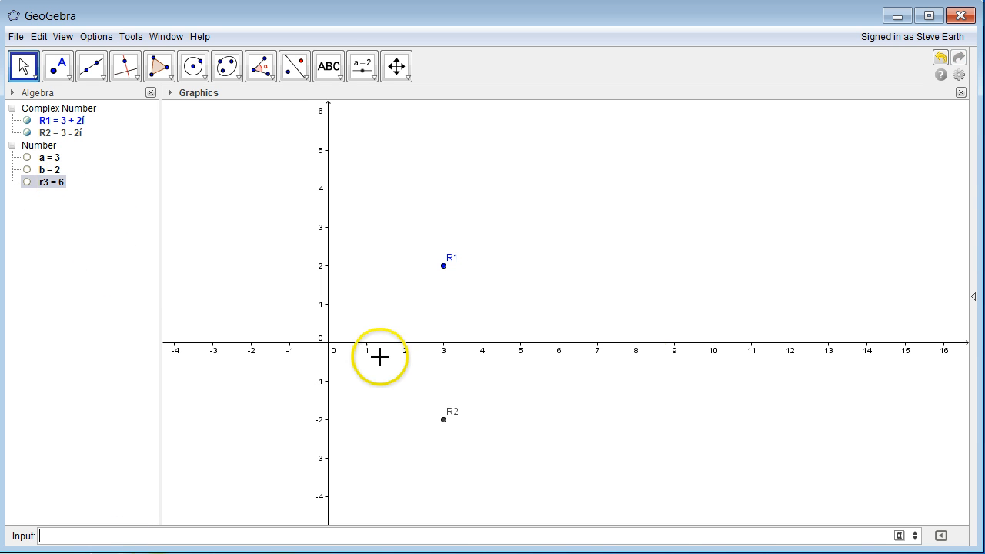
- Create point R3 = (r3, 0), plotted at (6, 0) on the x-axis
click(129, 532)
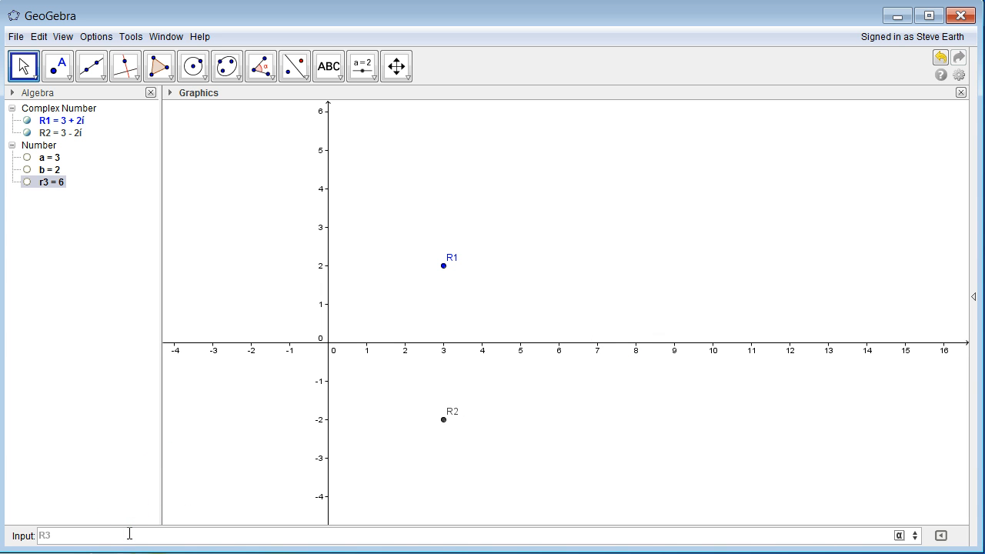
click(98, 536)
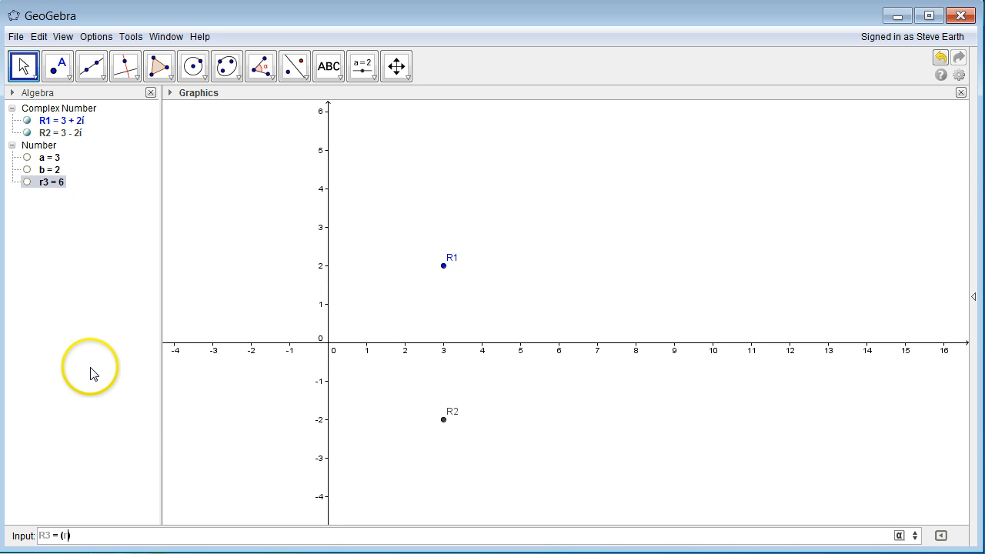
text(0))
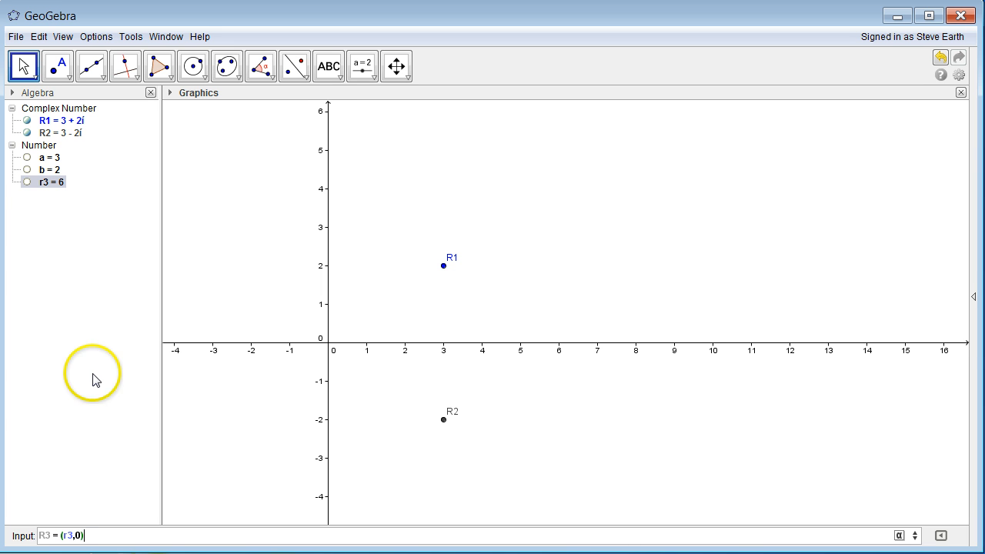
key(Return)
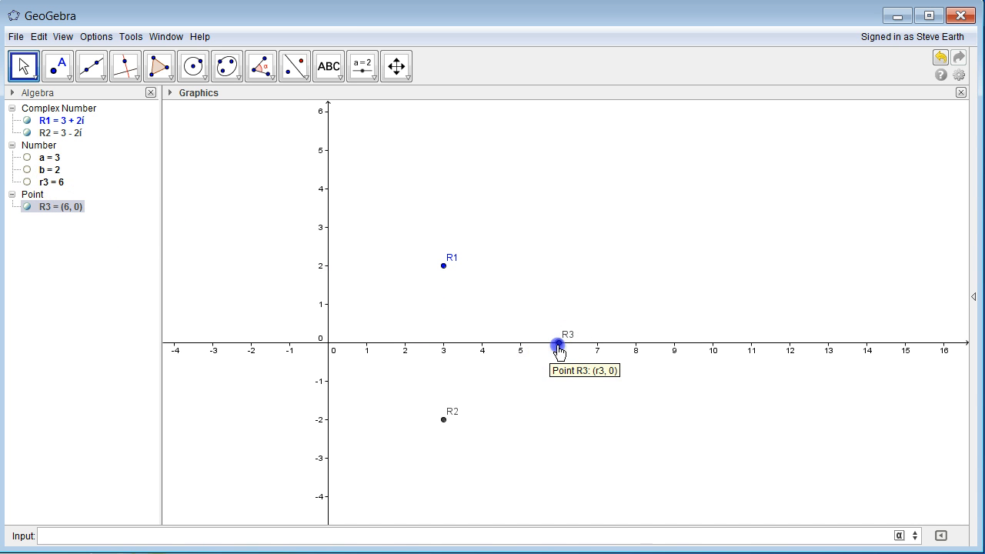
- Drag R3 along the x-axis, leaving it at (8, 0) so r3 = 8
drag(558, 344, 667, 359)
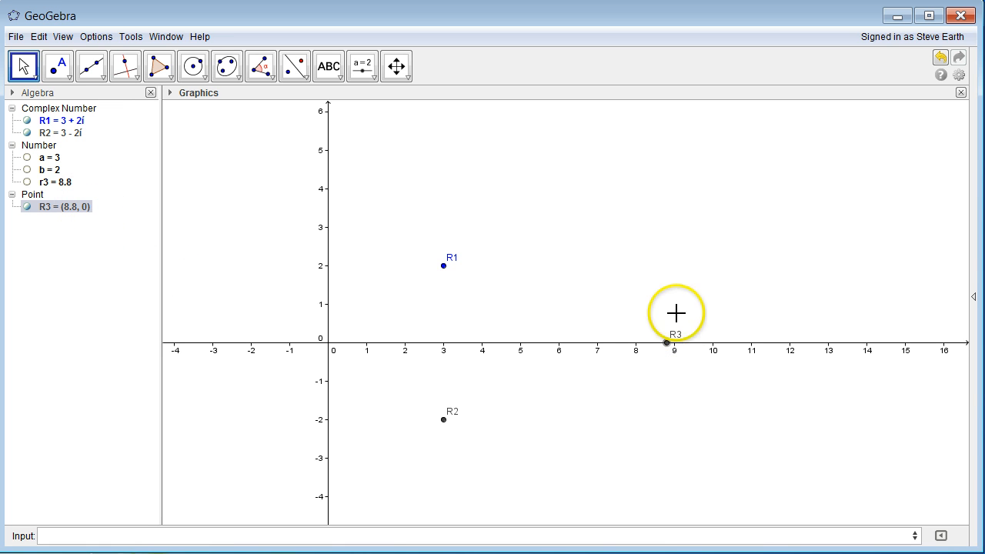
drag(672, 350, 527, 342)
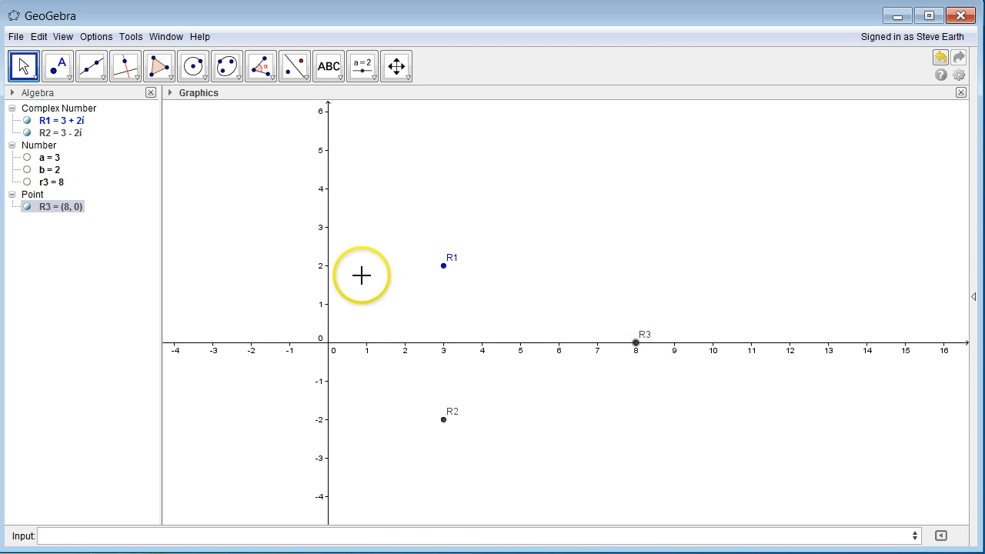
click(60, 185)
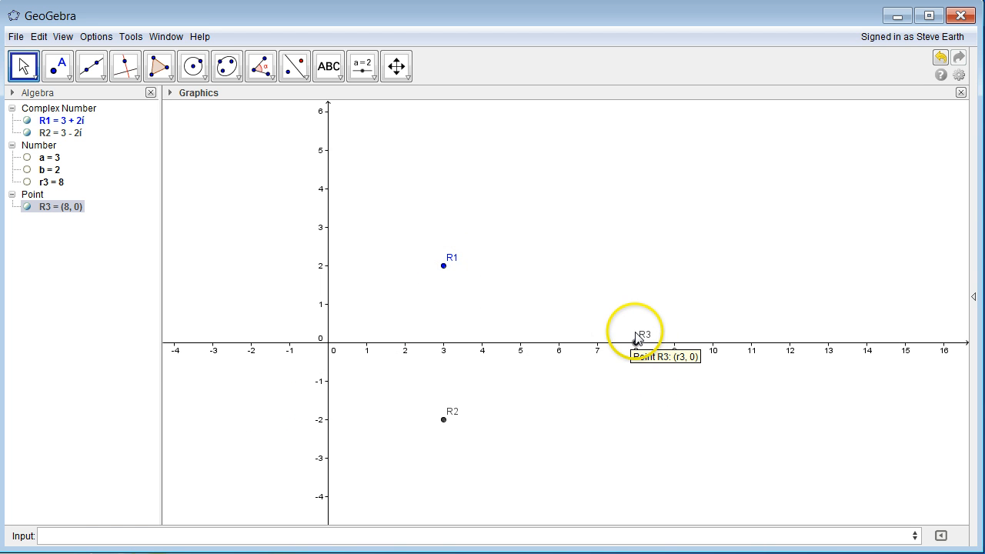
click(381, 445)
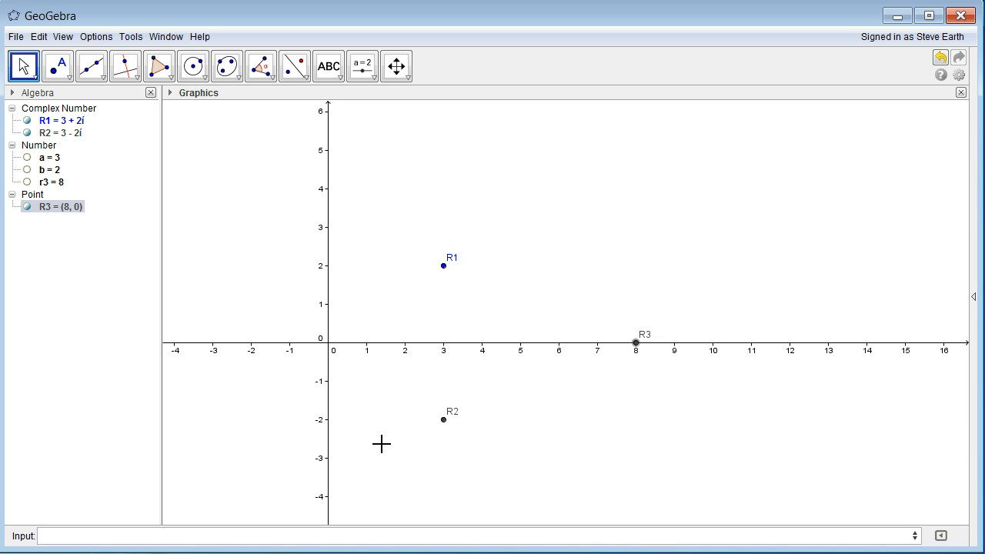
click(341, 535)
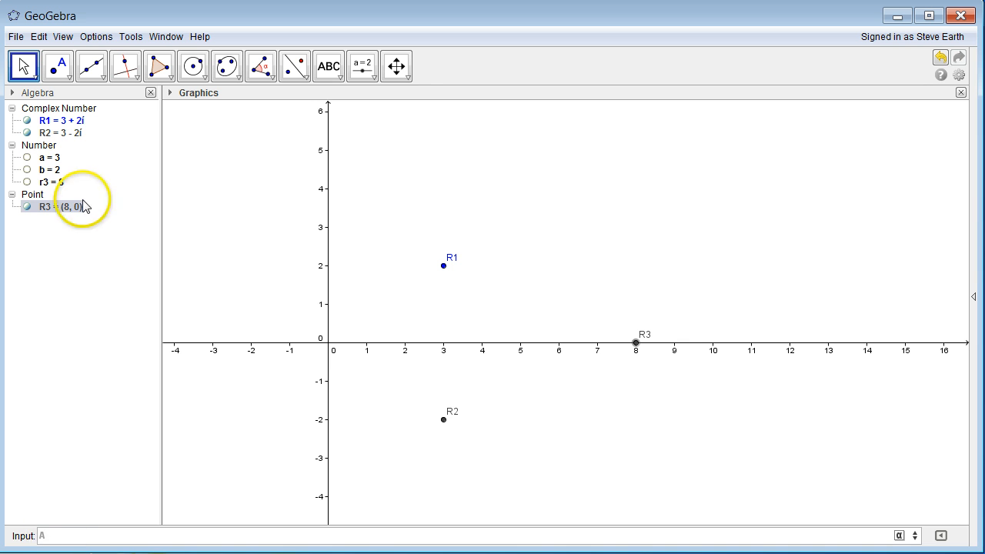
- Type and submit A x^3 + B x^2 + C x + D, prompting sliders for A, B, C, D
click(63, 538)
click(60, 537)
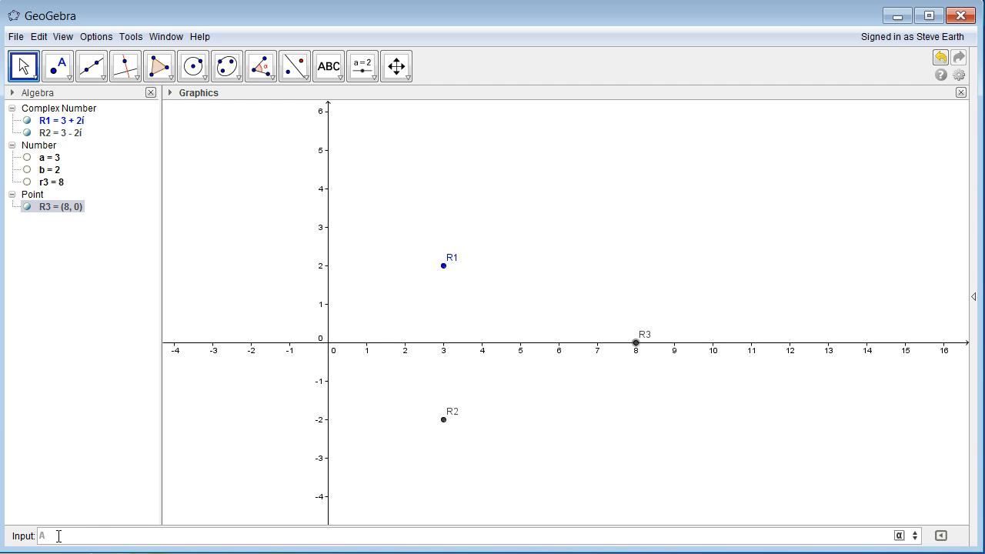
text(Ax)
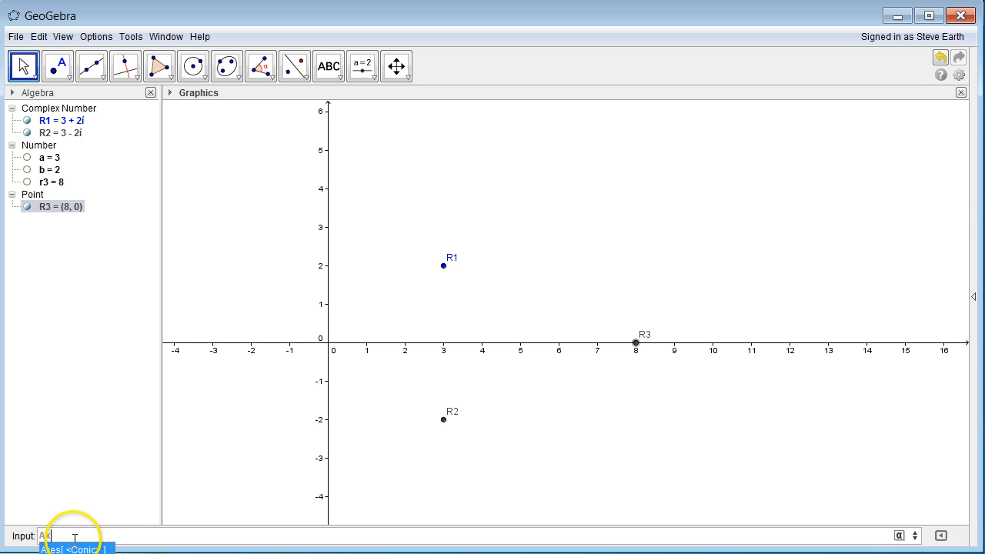
key(BackSpace)
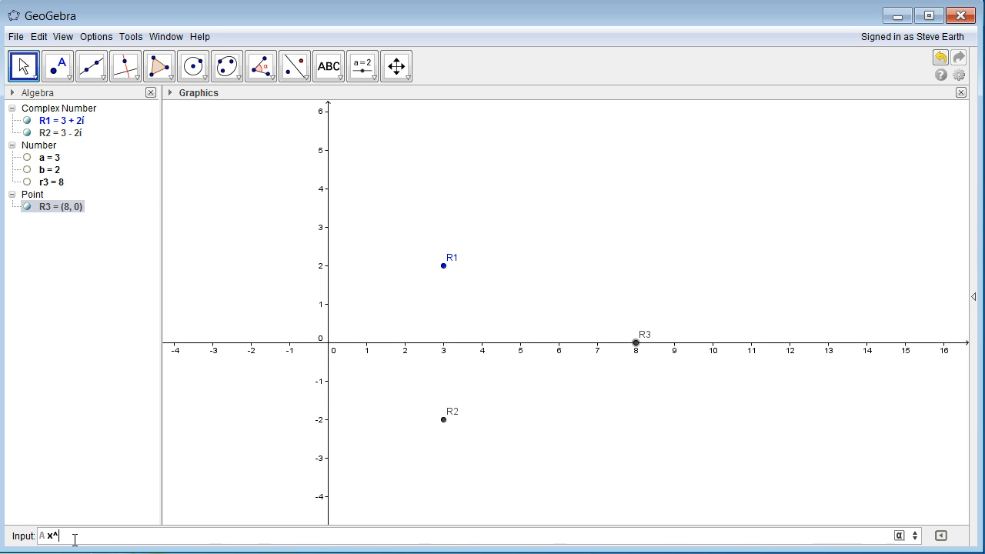
text(x^3)
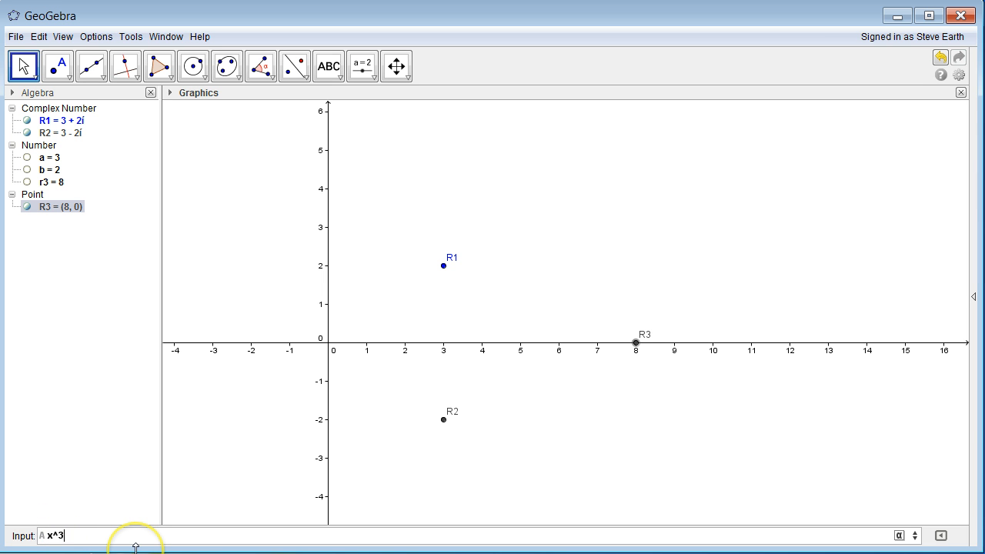
text( + B x^2 +)
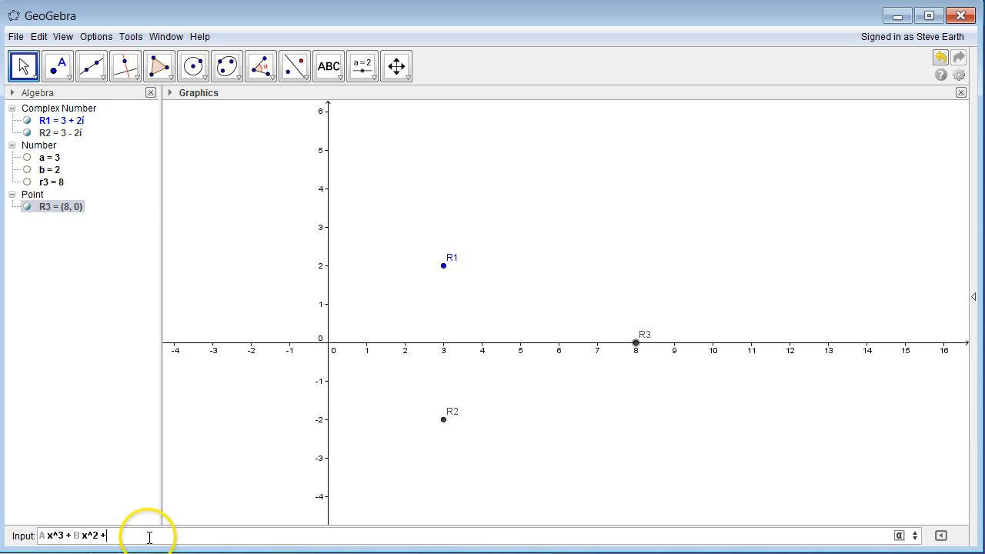
text(x + D)
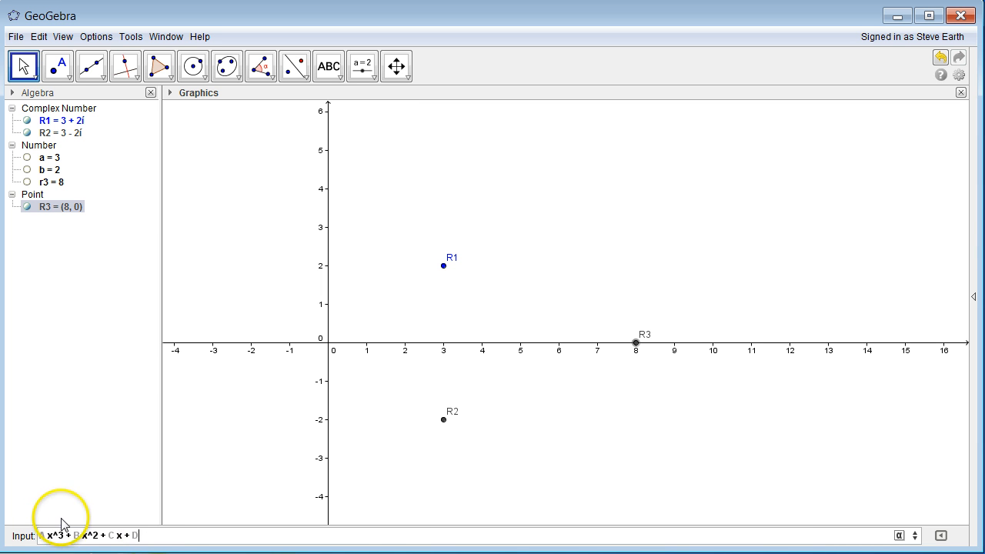
click(169, 544)
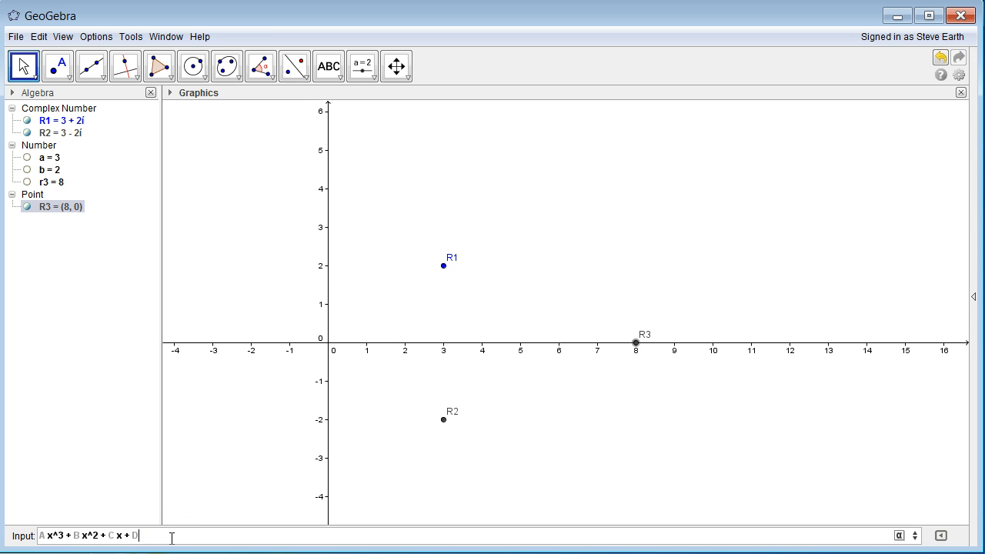
click(149, 536)
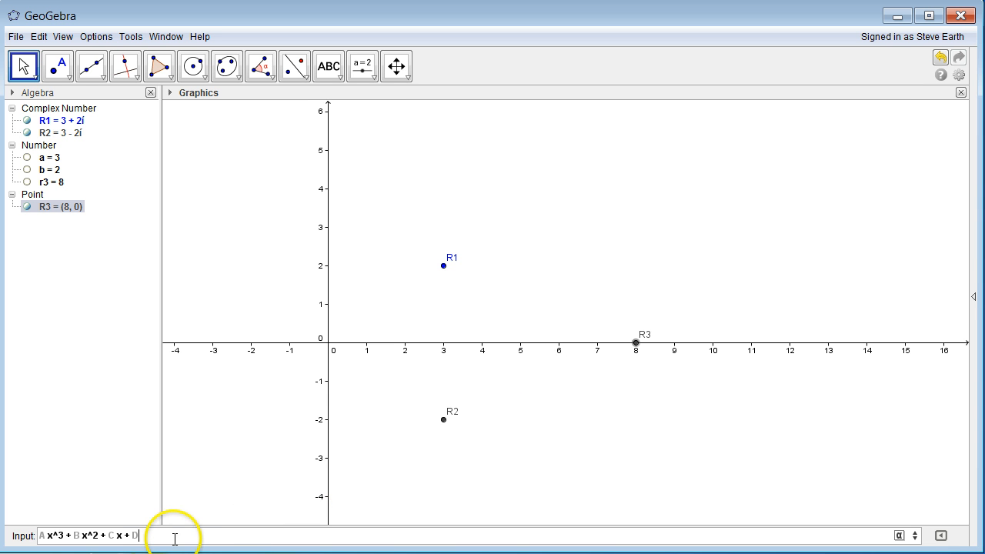
click(150, 530)
key(Return)
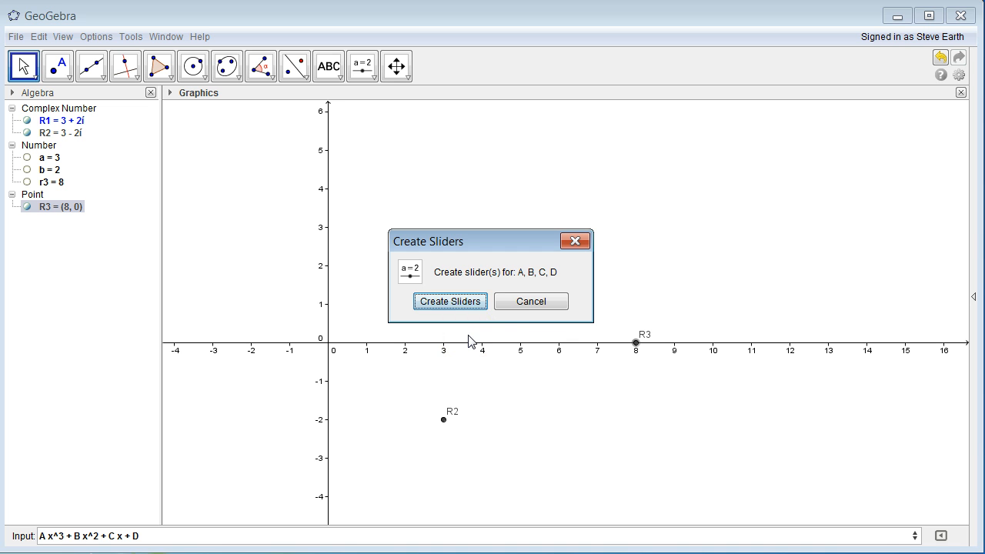
- Decline the A–D sliders, dismiss the invalid-input error, and clear the formula from the Input bar
click(512, 308)
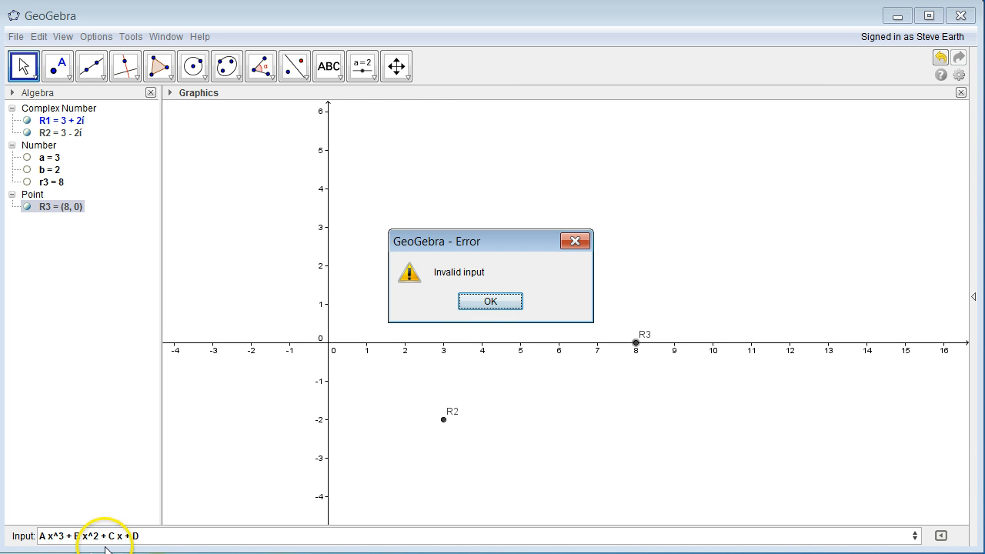
click(482, 302)
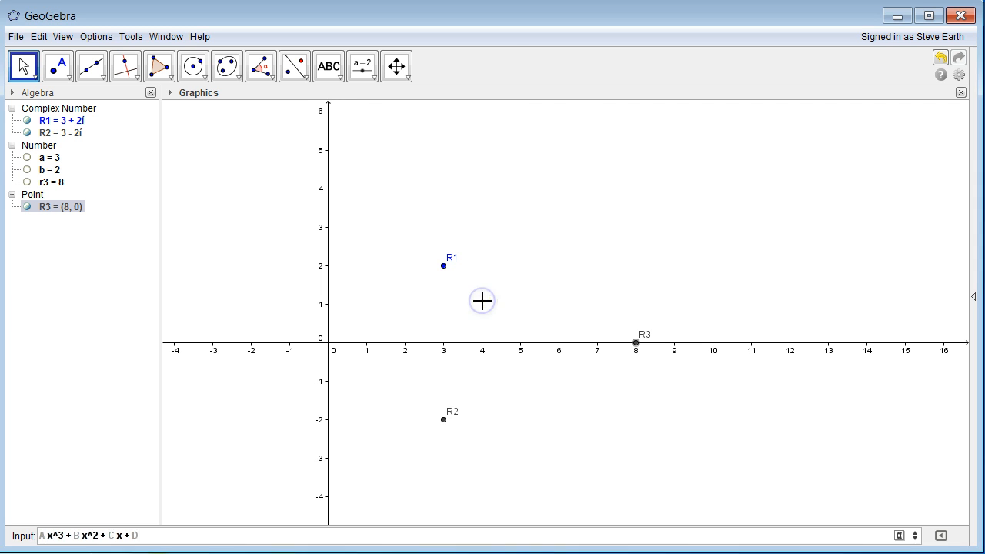
triple_click(175, 532)
key(ctrl+c)
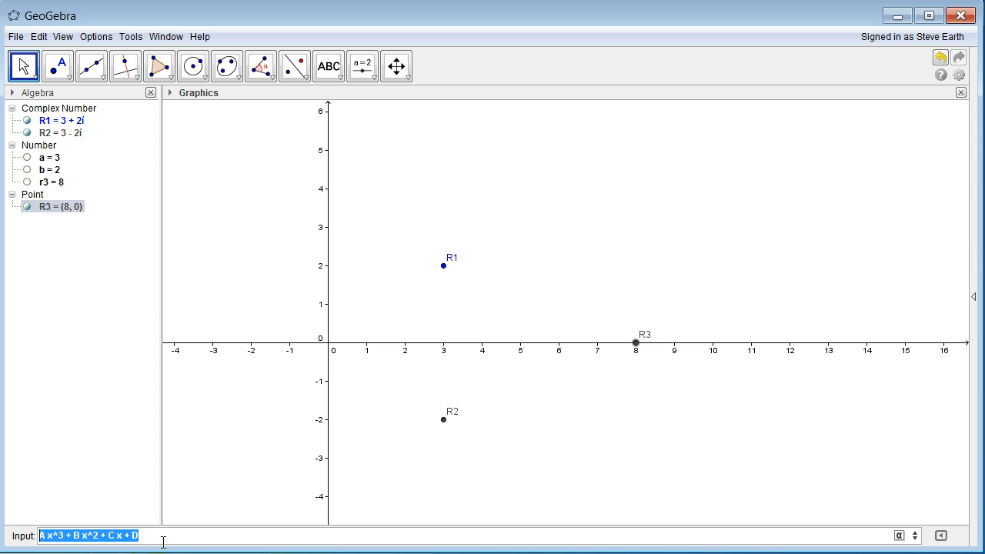
key(BackSpace)
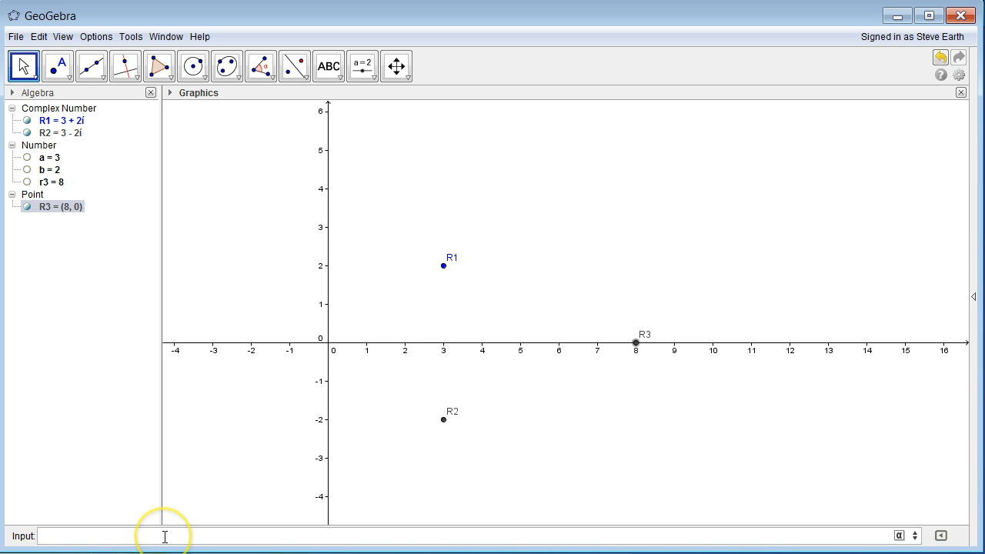
click(155, 539)
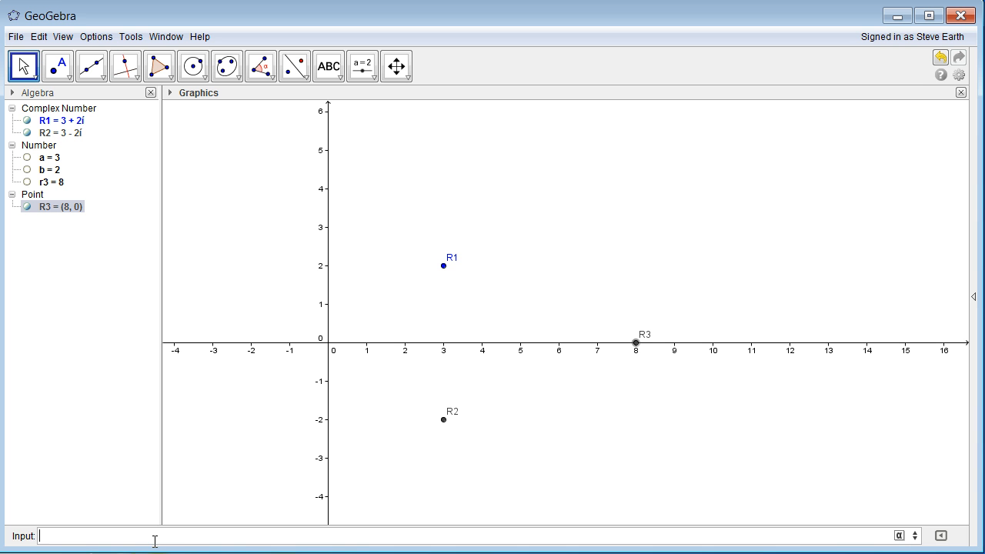
click(163, 536)
key(ctrl+v)
click(42, 537)
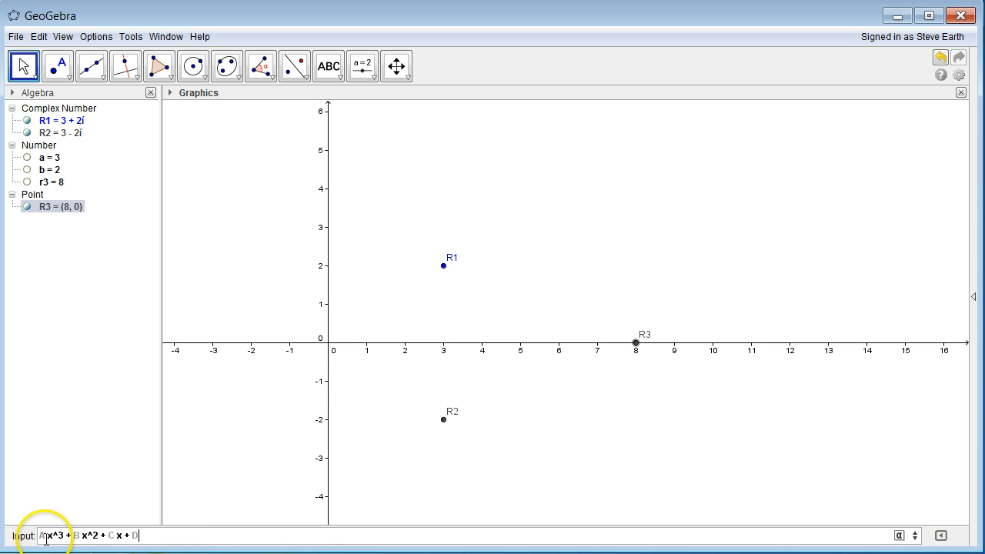
drag(44, 538, 36, 537)
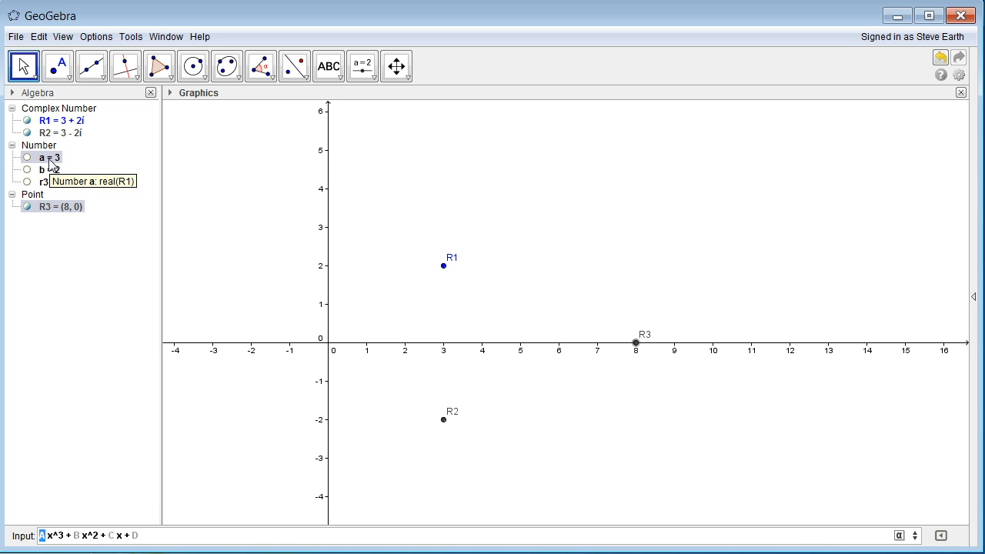
click(80, 534)
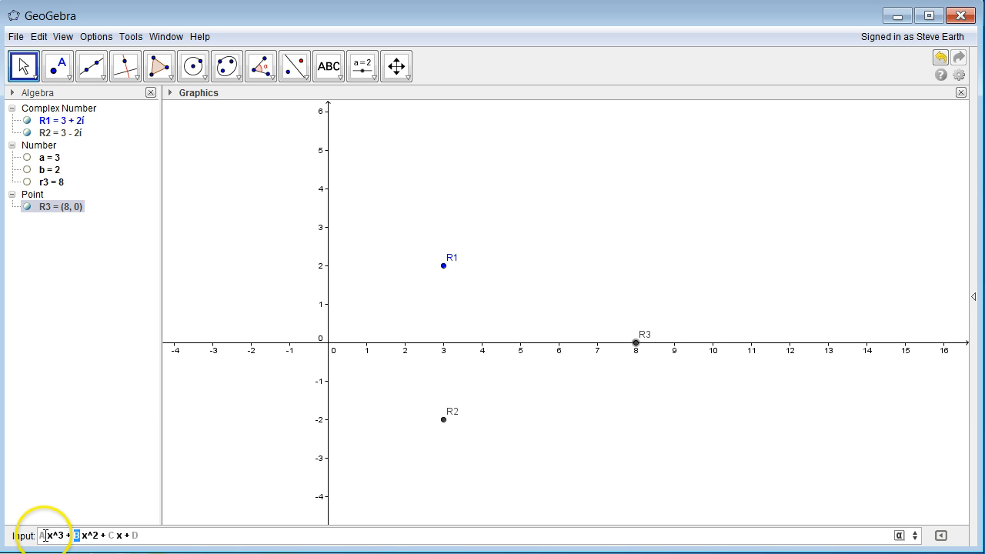
click(44, 535)
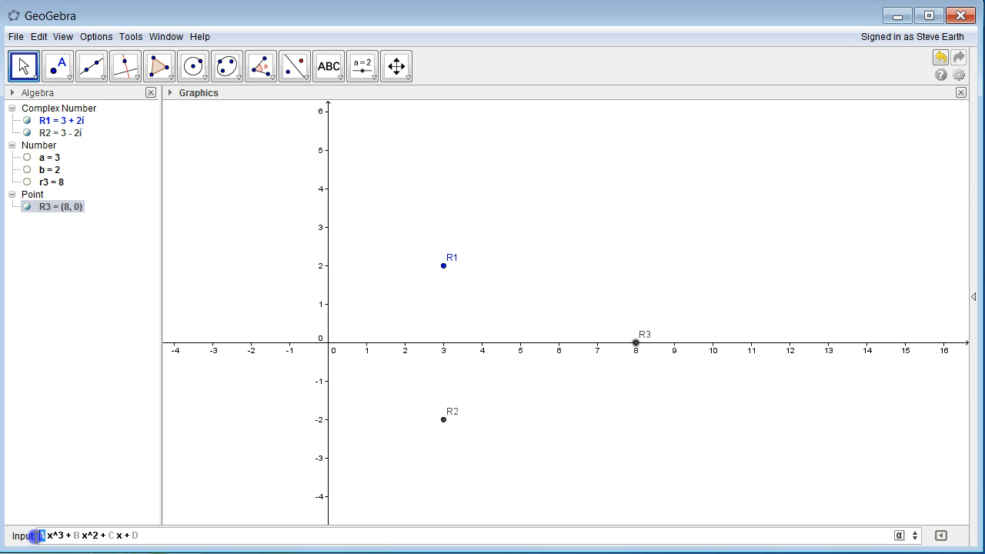
click(80, 536)
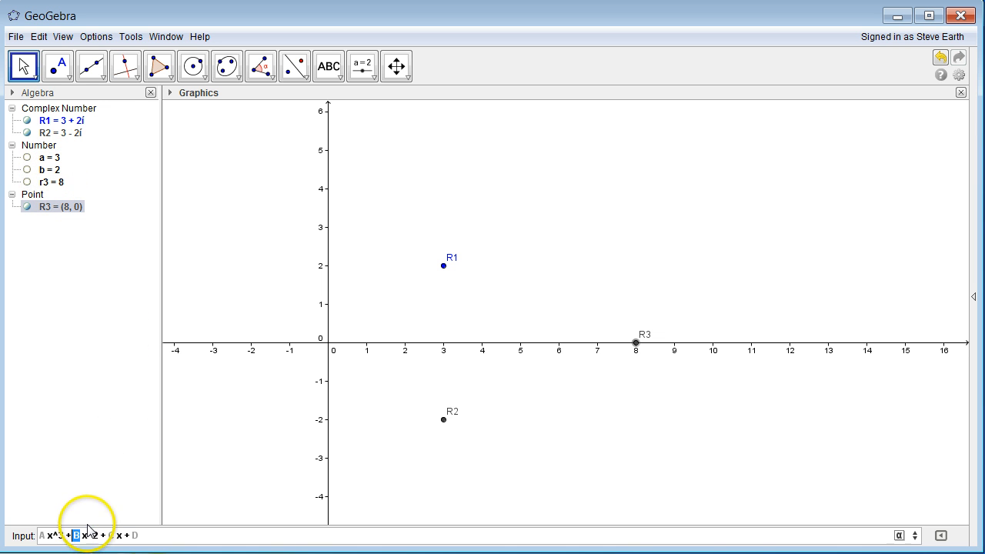
click(112, 535)
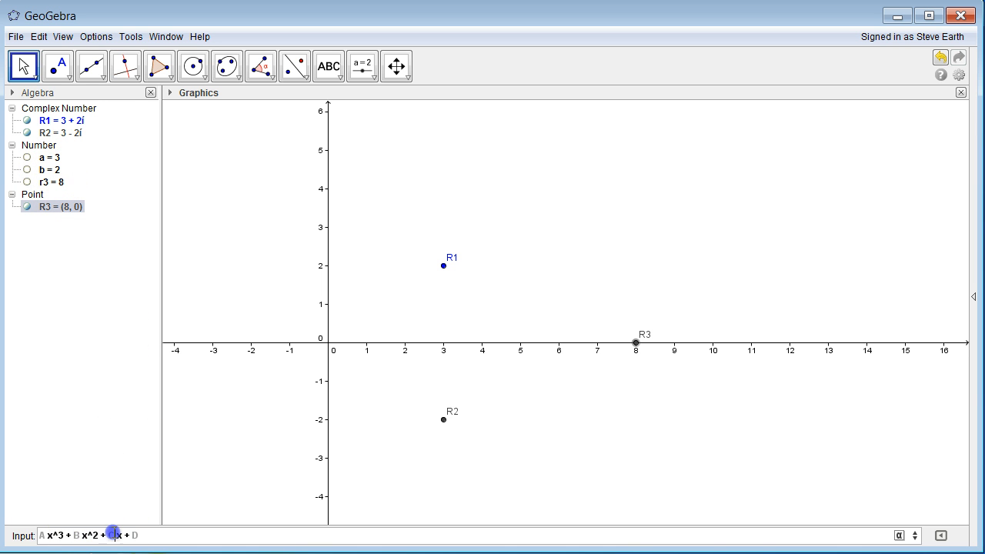
click(133, 536)
click(113, 535)
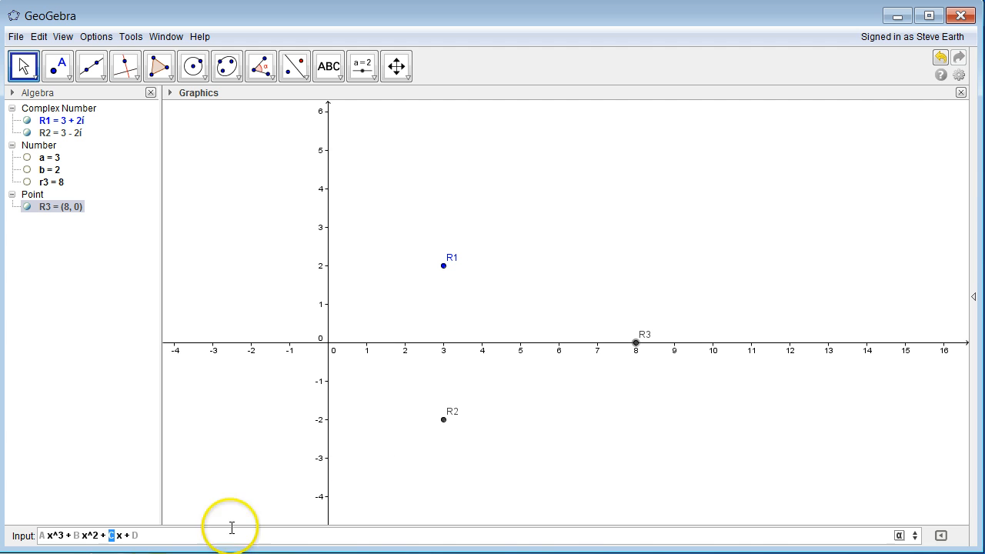
click(111, 537)
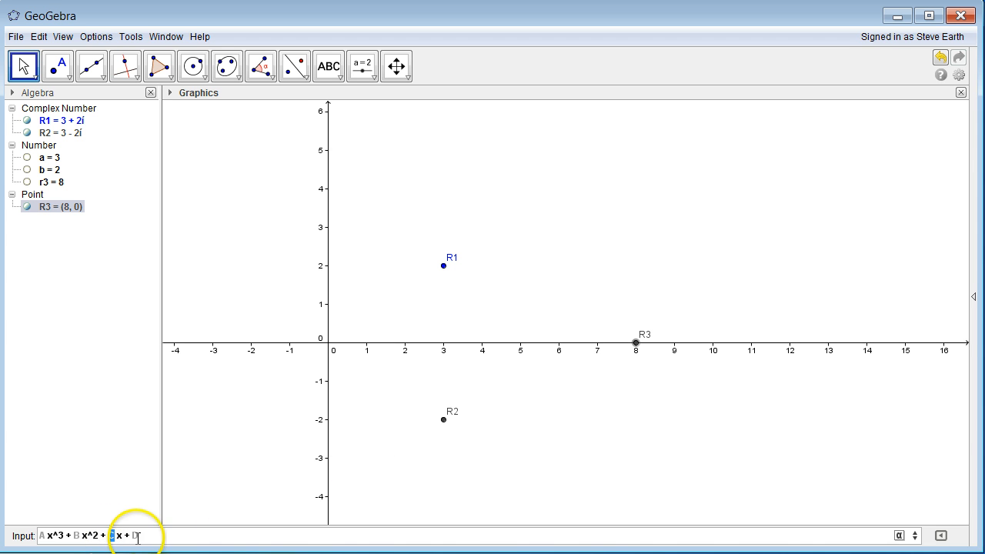
click(133, 535)
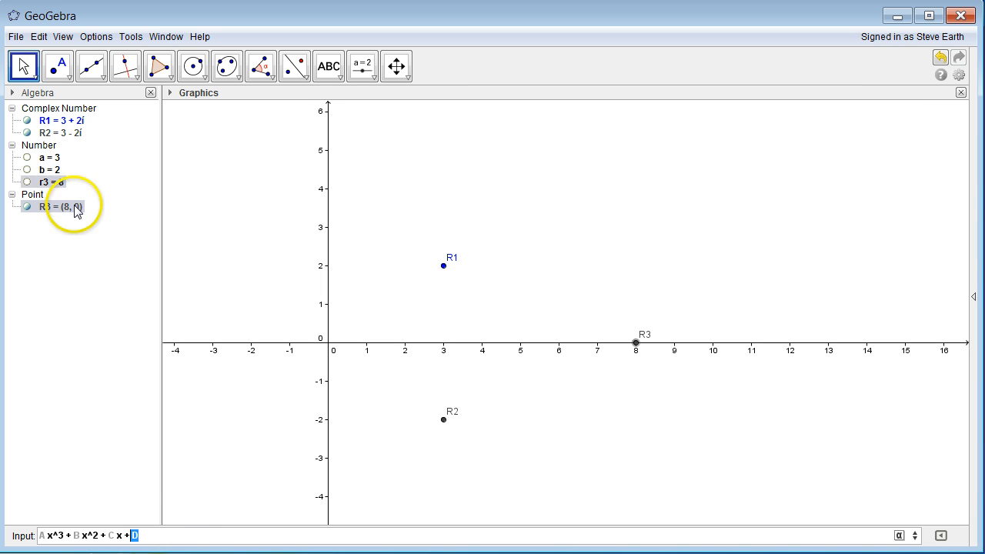
drag(169, 535, 43, 527)
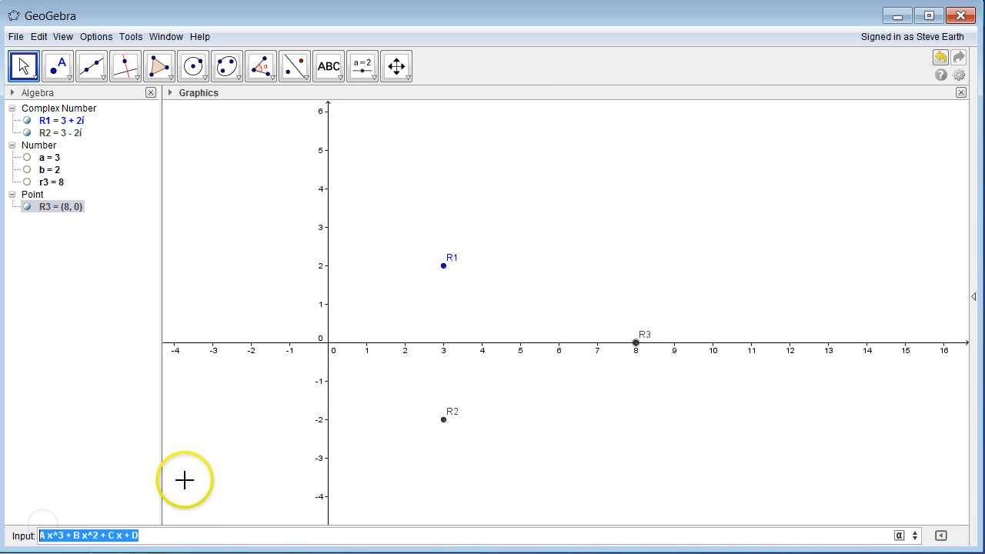
- Define number A as a + b, giving A = 5
key(BackSpace)
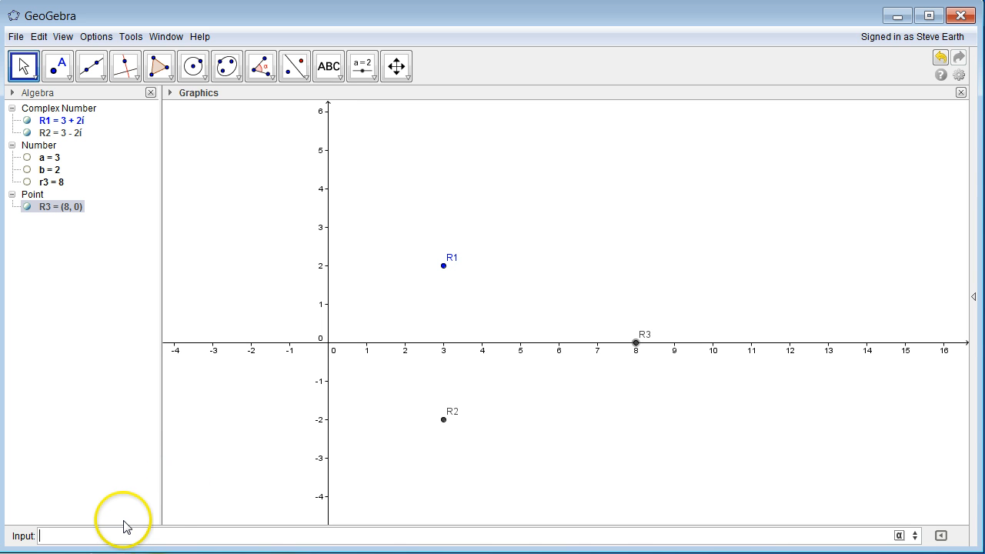
text(A = a+b)
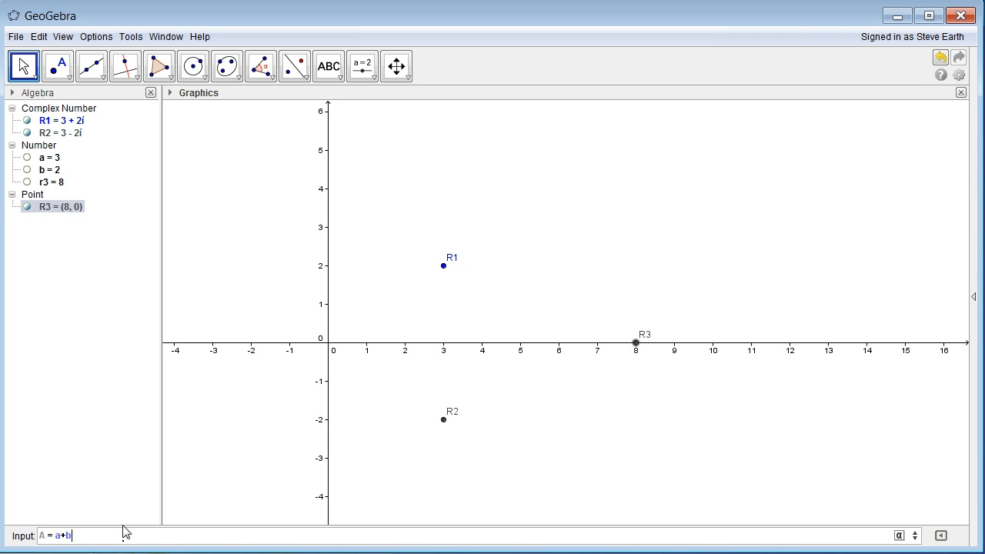
key(Return)
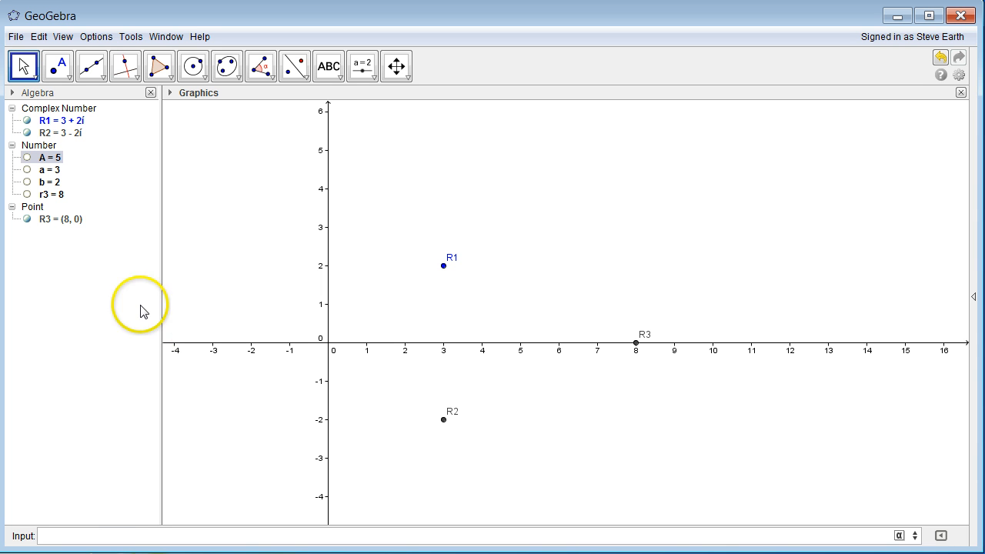
- Open A's definition twice to check it, closing it unchanged each time
double_click(57, 157)
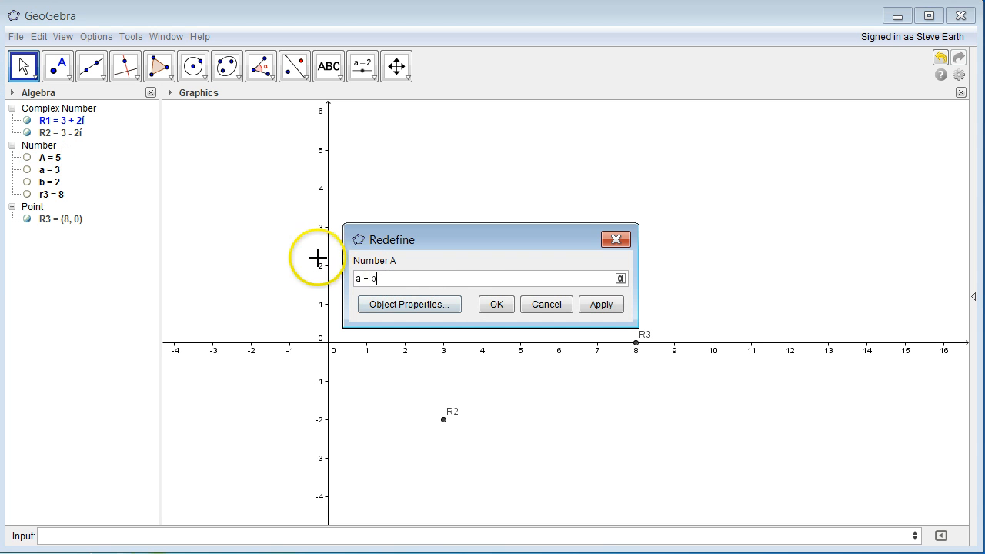
click(548, 305)
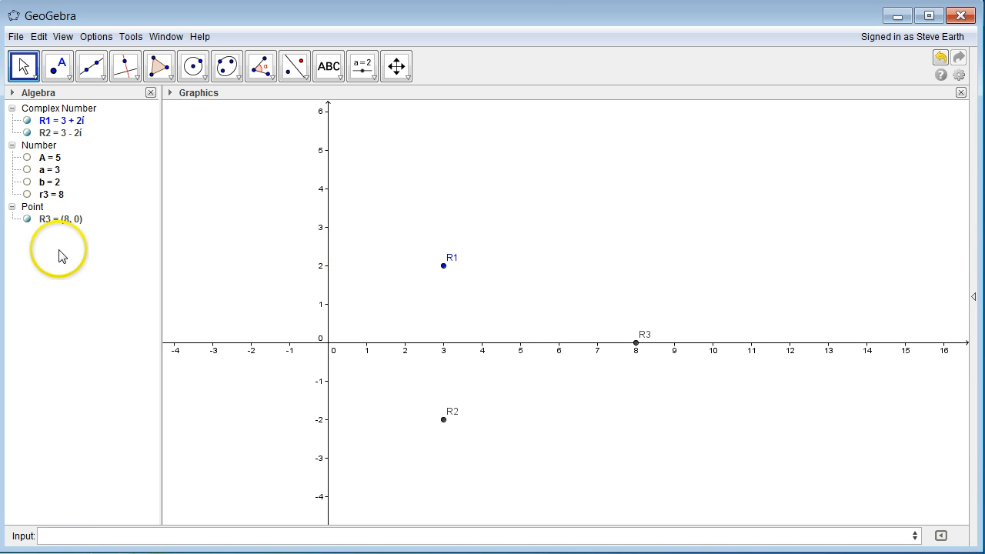
double_click(56, 158)
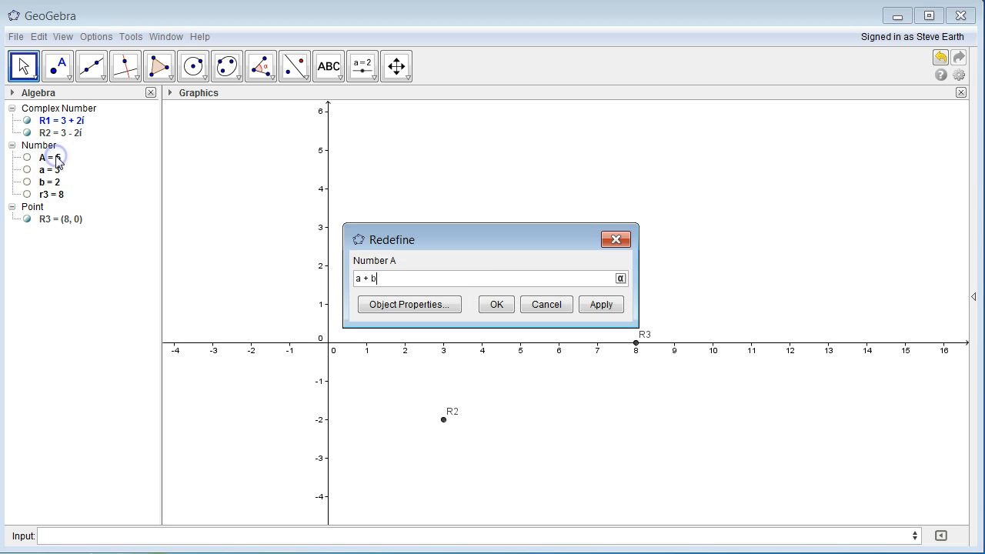
click(627, 242)
click(94, 539)
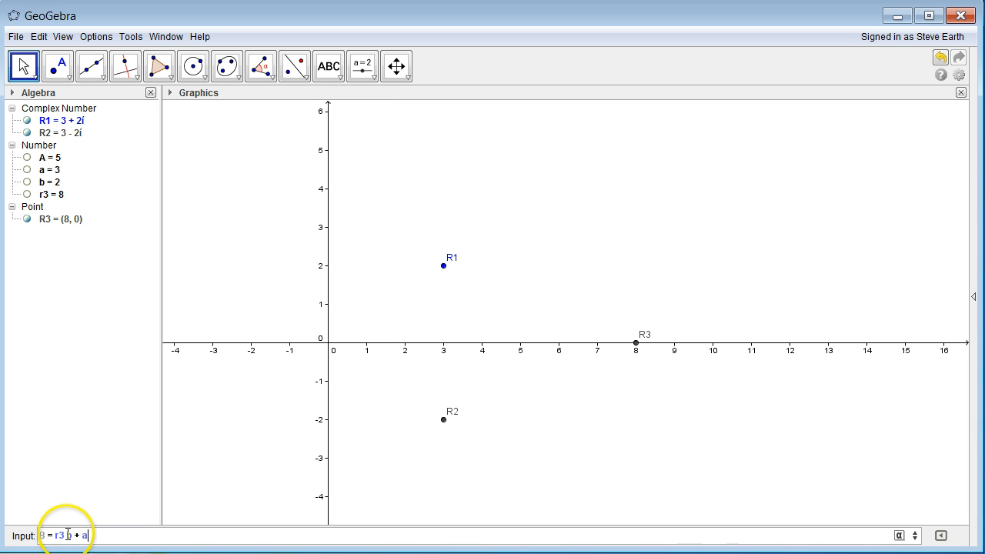
- Correct the input to B = r3*b + a, giving B = 19, and confirm its definition unchanged
click(65, 535)
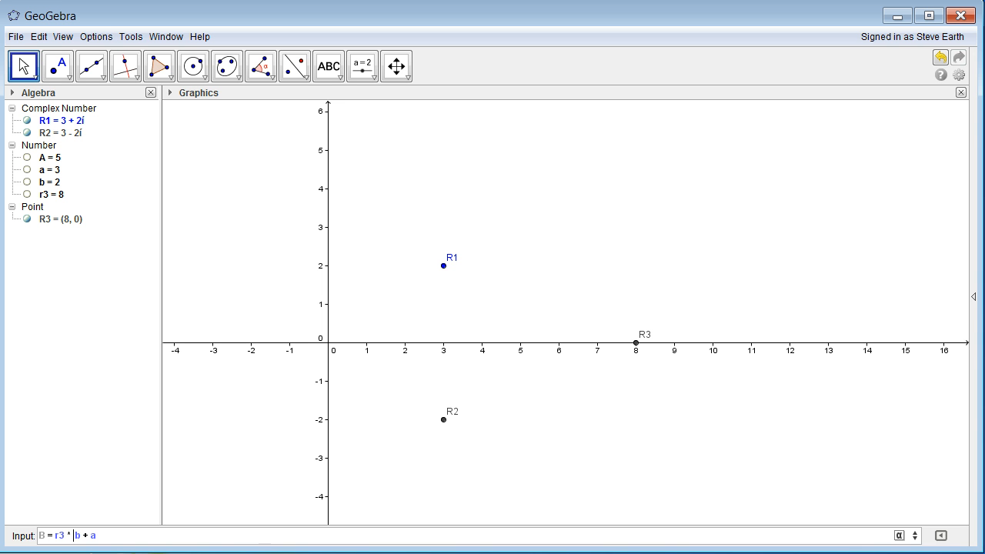
click(134, 537)
key(Return)
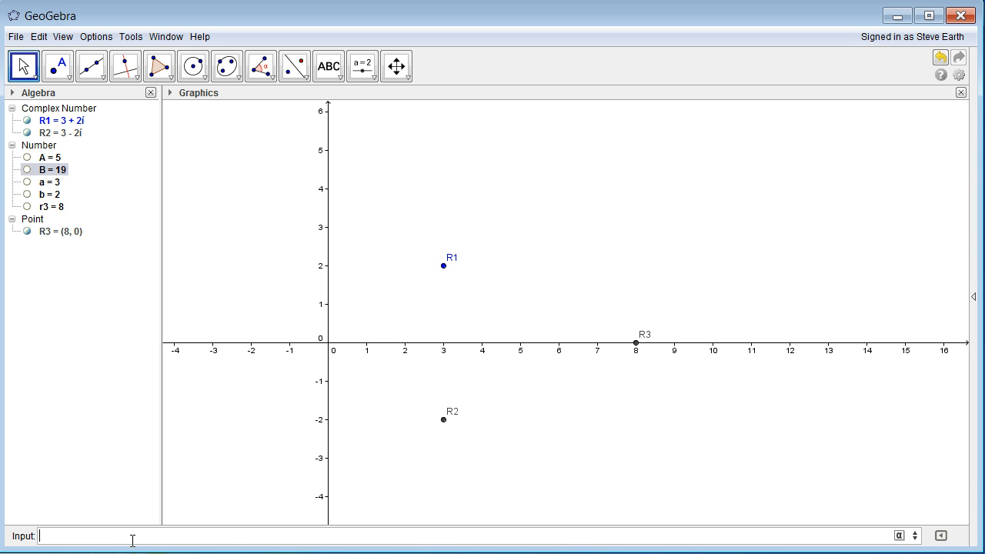
double_click(59, 171)
click(408, 282)
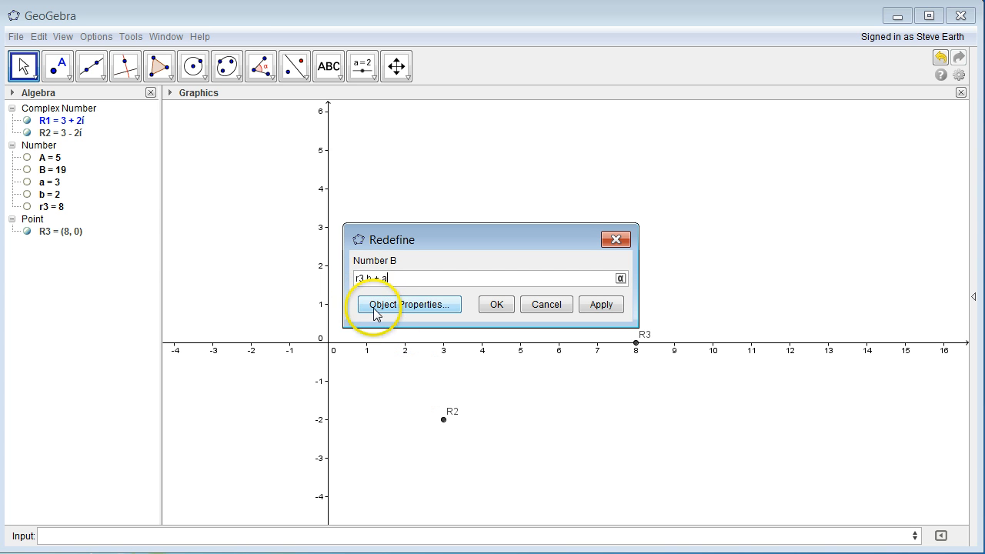
click(494, 305)
click(131, 535)
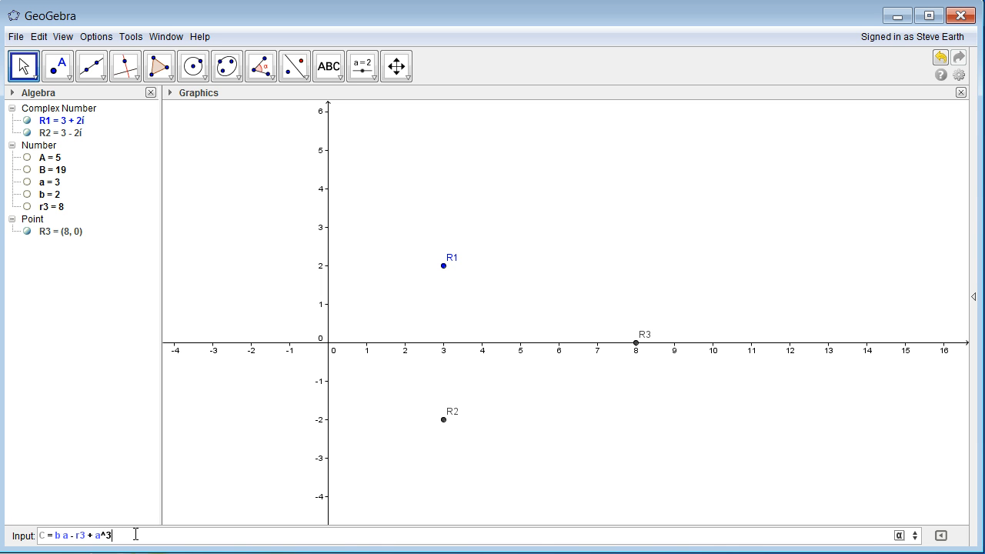
- Enter C = b a − r3 + a^3 (C = 25) and D = b / (r3 a) (D = 0.08)
key(Return)
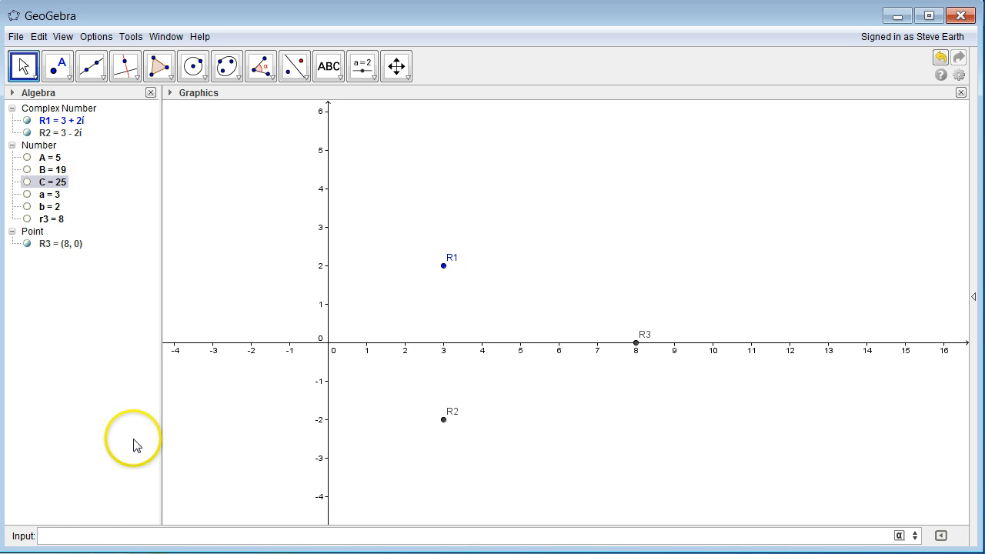
click(87, 536)
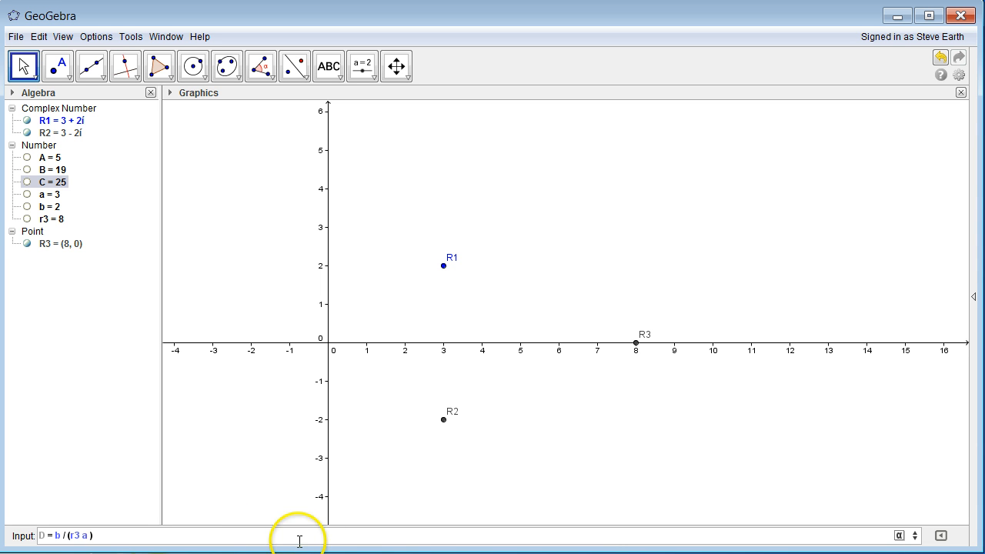
key(Return)
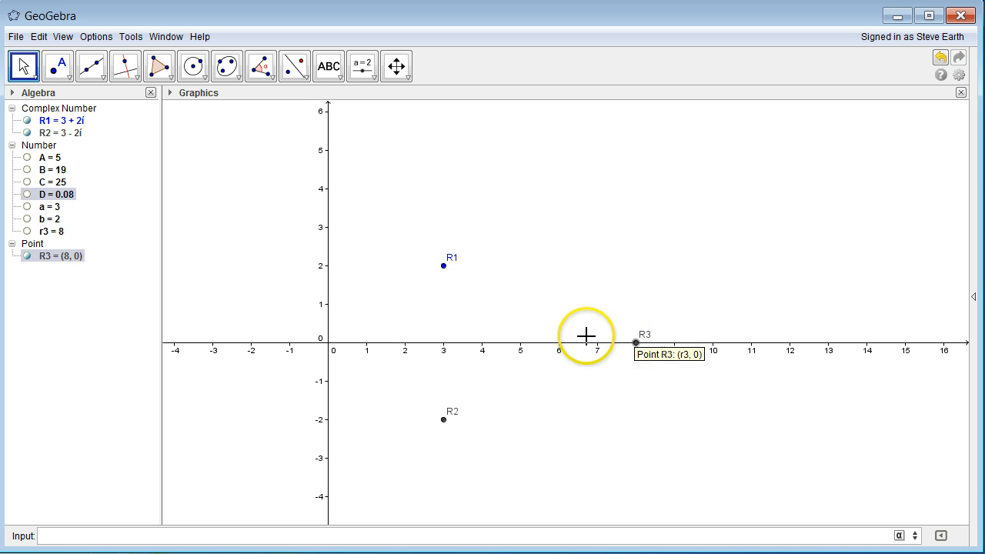
- Slide root R3 along the x-axis to (7, 0), undoing an accidental move of R1
drag(633, 345, 602, 352)
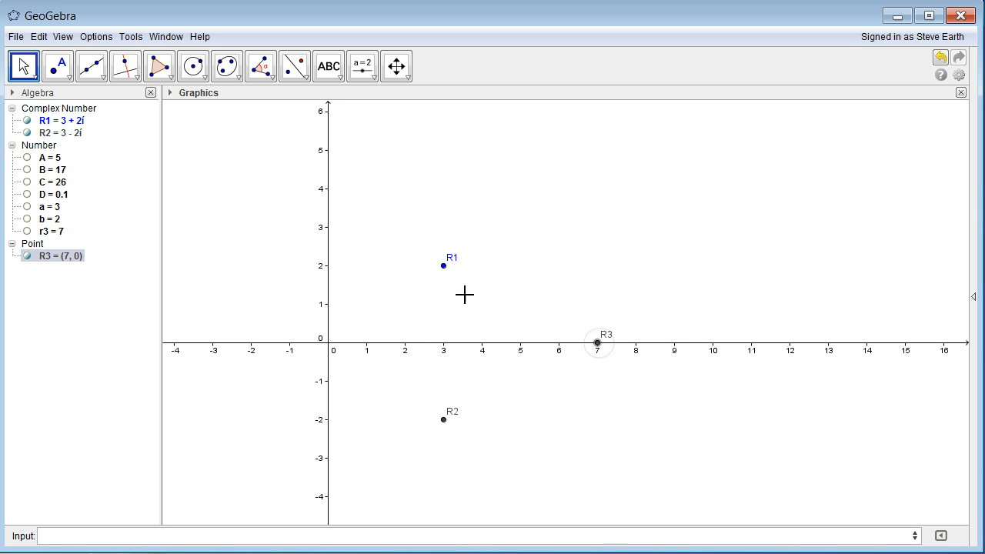
drag(445, 267, 478, 274)
key(ctrl+z)
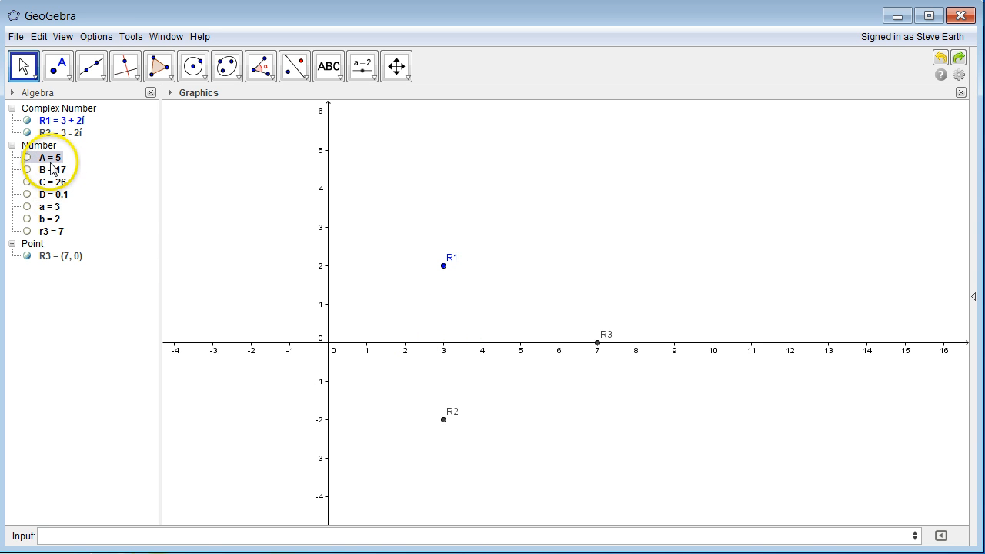
- Paste A x^3 + B x^2 + C x + D into the Input bar, creating f(x) = 5x³ + 17x² + 26x + …
click(54, 535)
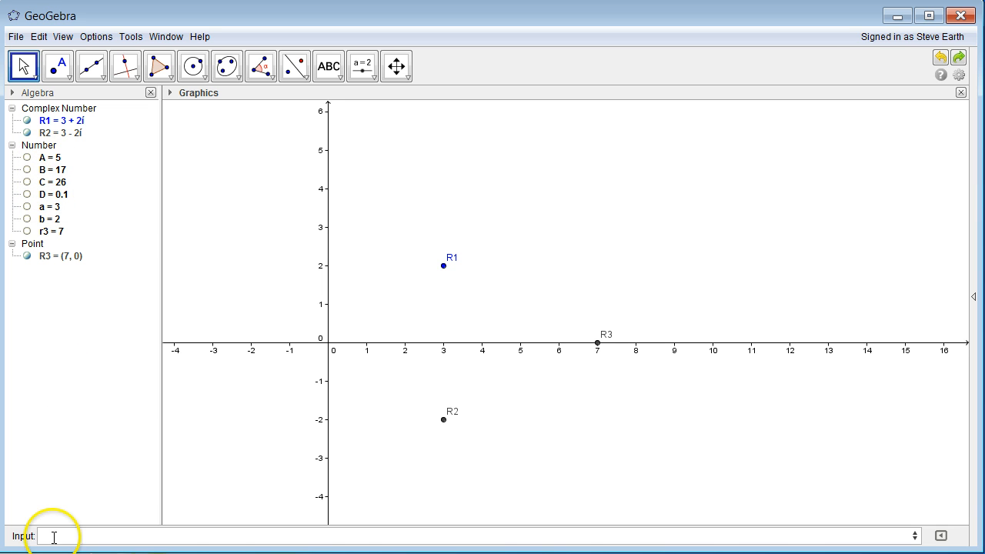
text(A x^3 + B x^2 + C x + D)
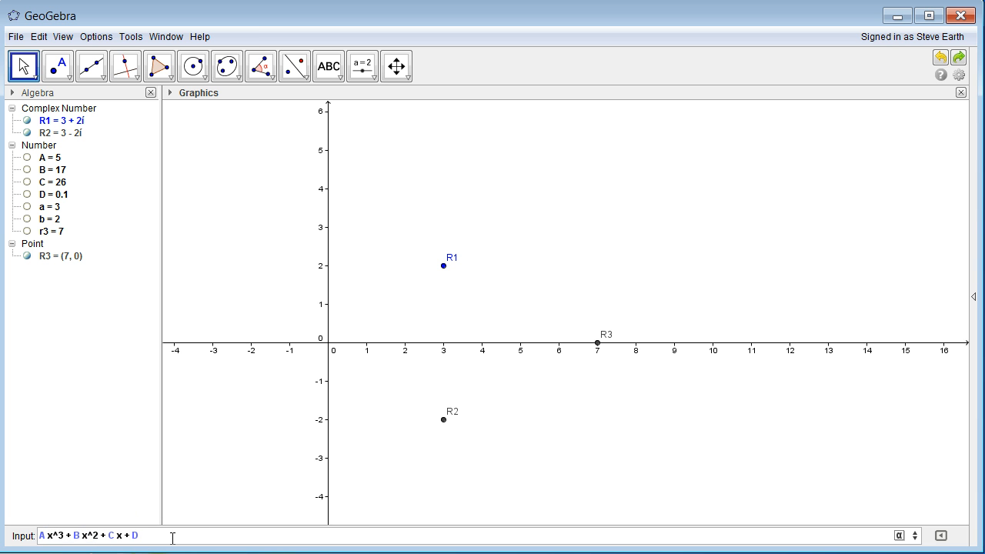
key(Return)
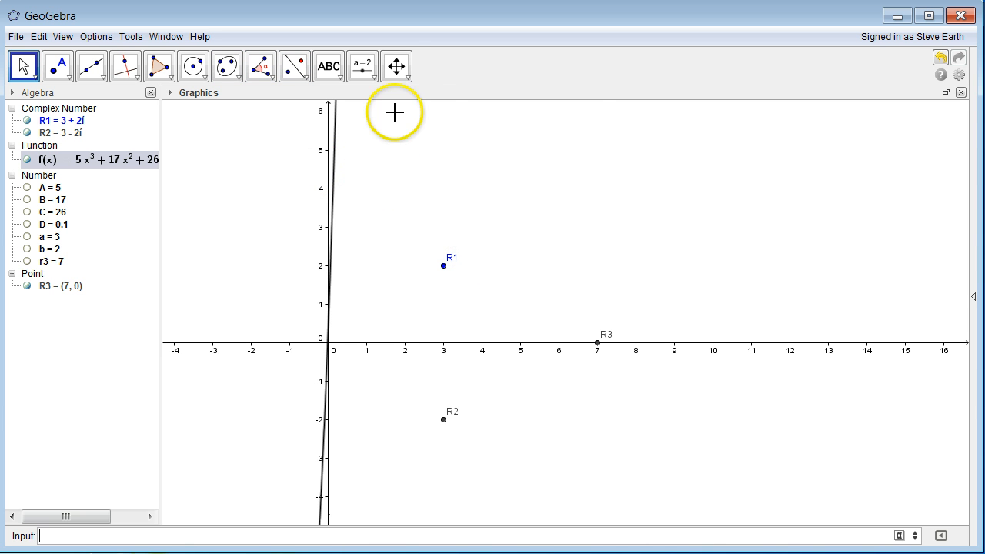
- Compress the y-axis to about −100 to 150, then slide R3 to (5.48, 0)
click(398, 67)
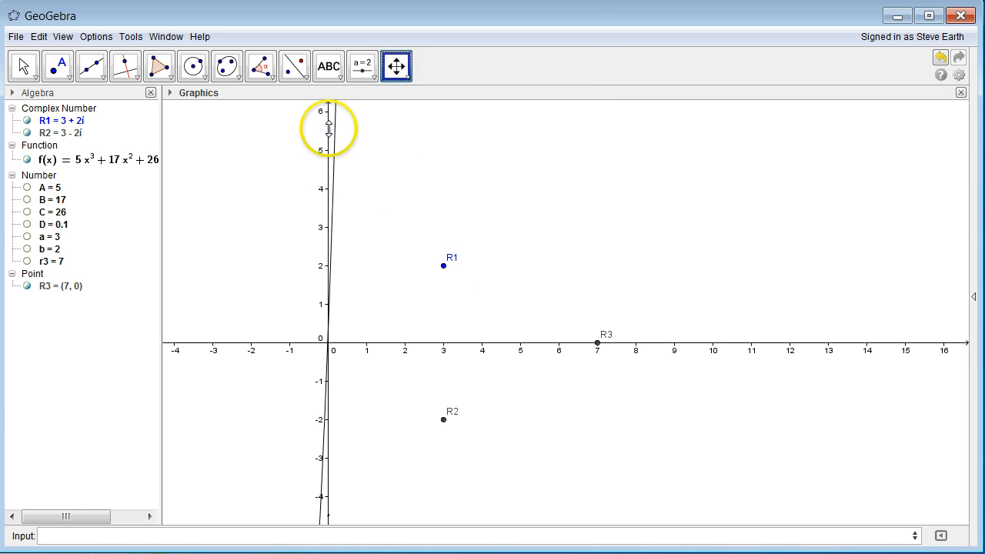
drag(326, 129, 315, 337)
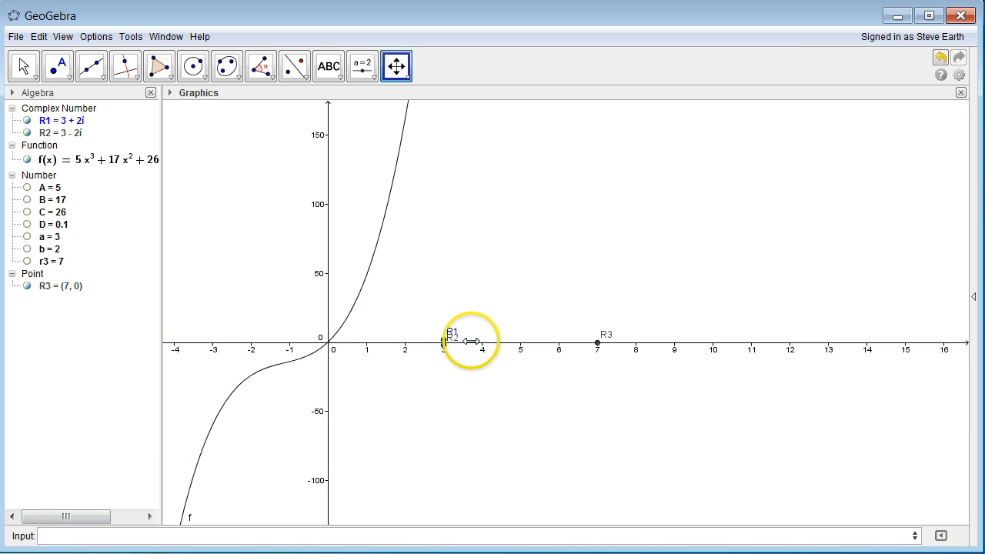
click(22, 66)
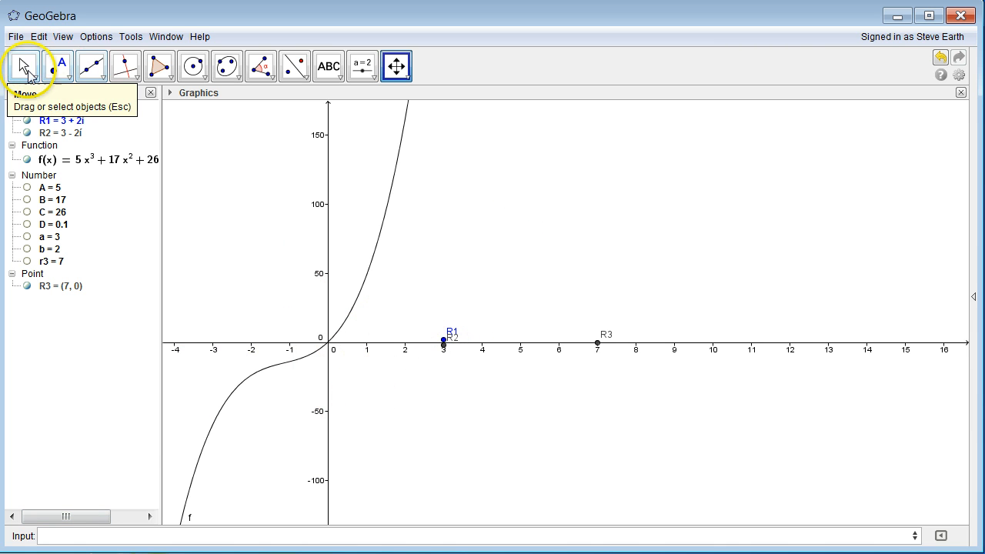
drag(598, 347, 541, 346)
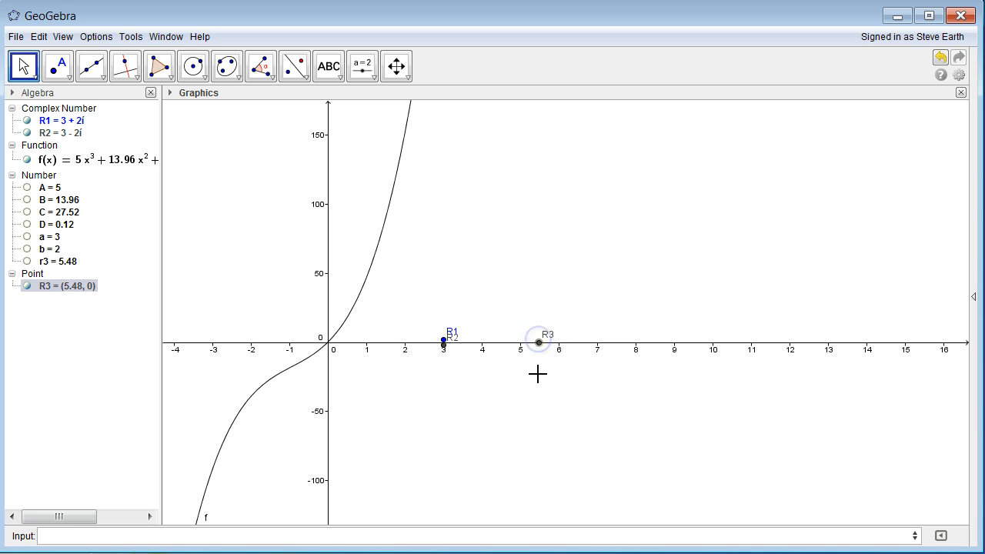
click(539, 347)
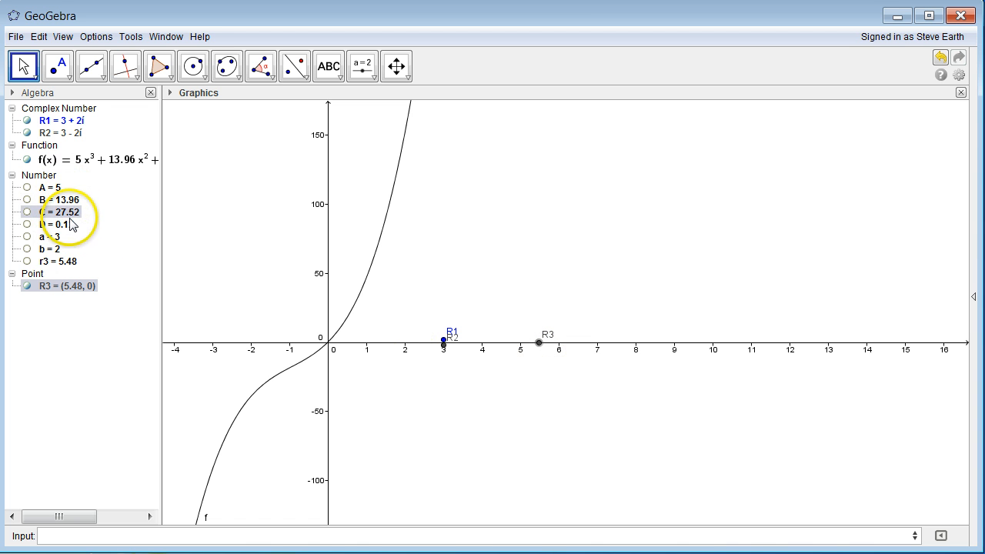
- Undo the R3 move back to (7, 0) and widen the Algebra panel to show f(x) fully
key(ctrl+z)
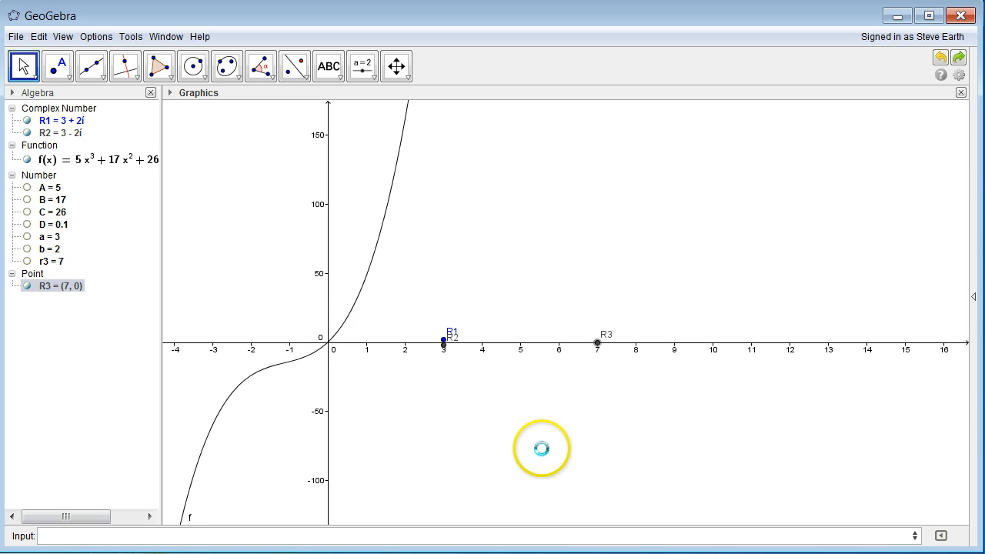
drag(161, 285, 219, 278)
click(84, 169)
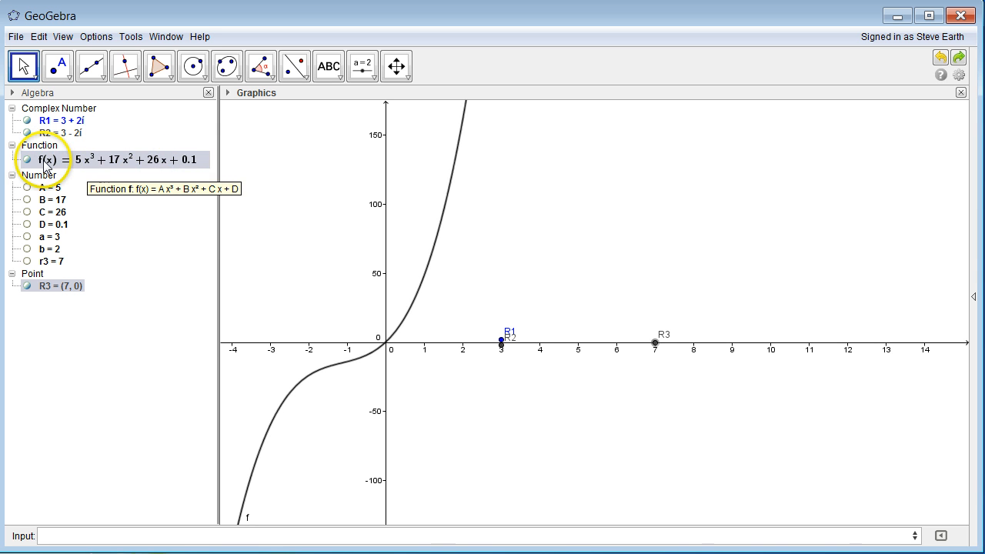
click(126, 535)
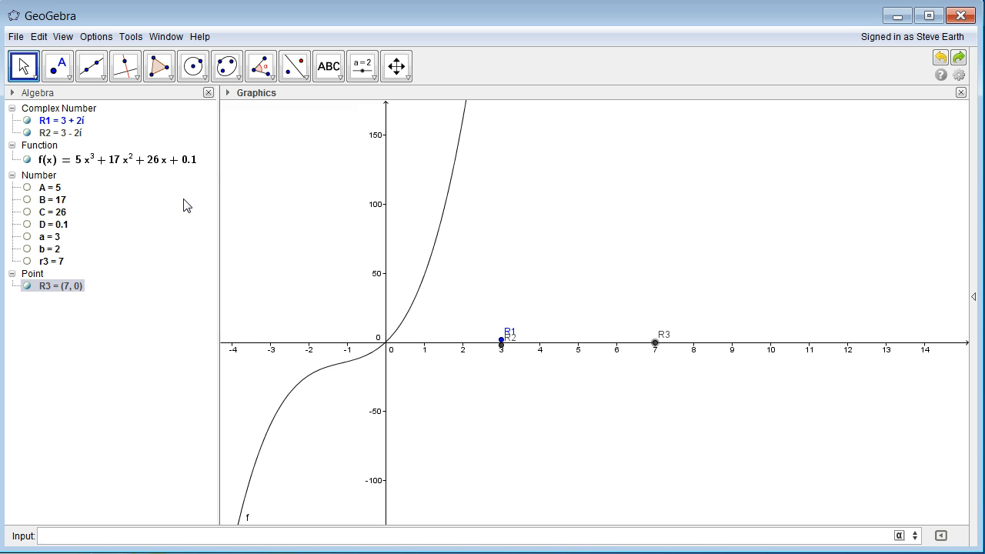
- Review the definitions of f and C, closing each without changes
double_click(137, 168)
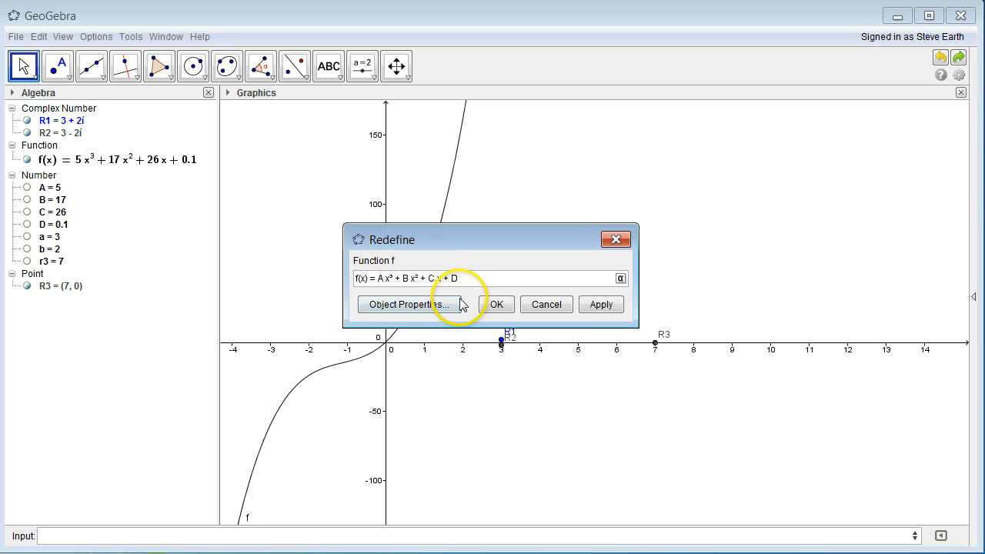
click(535, 309)
click(60, 199)
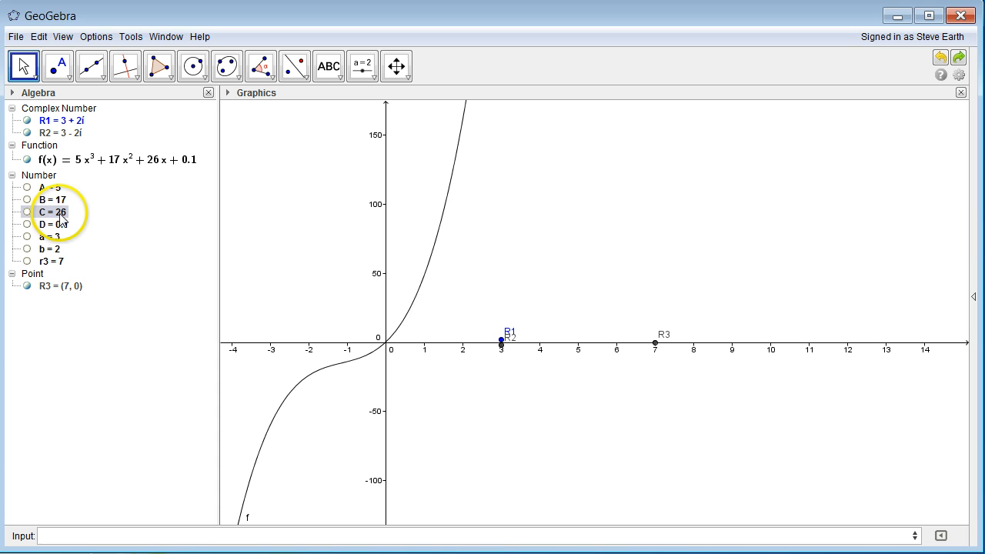
double_click(62, 213)
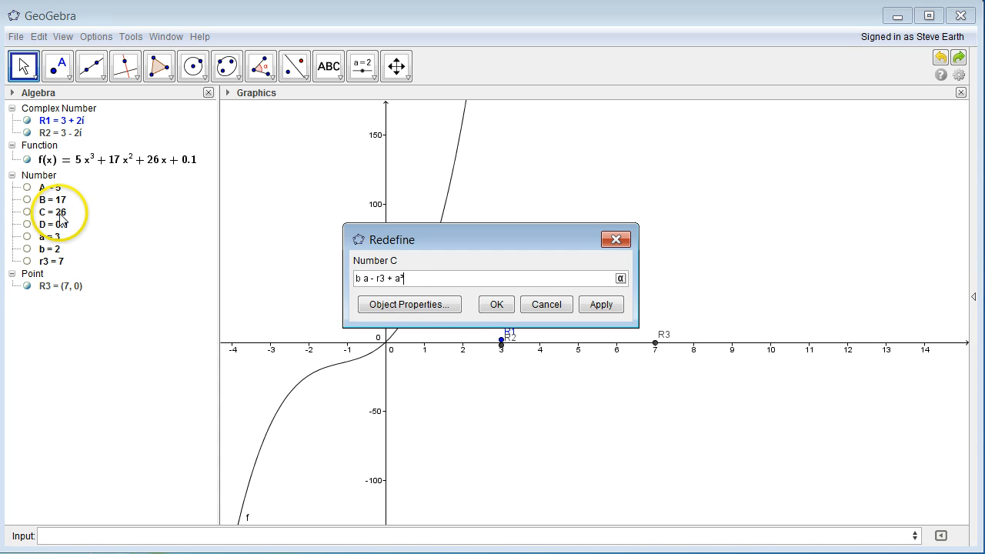
click(543, 307)
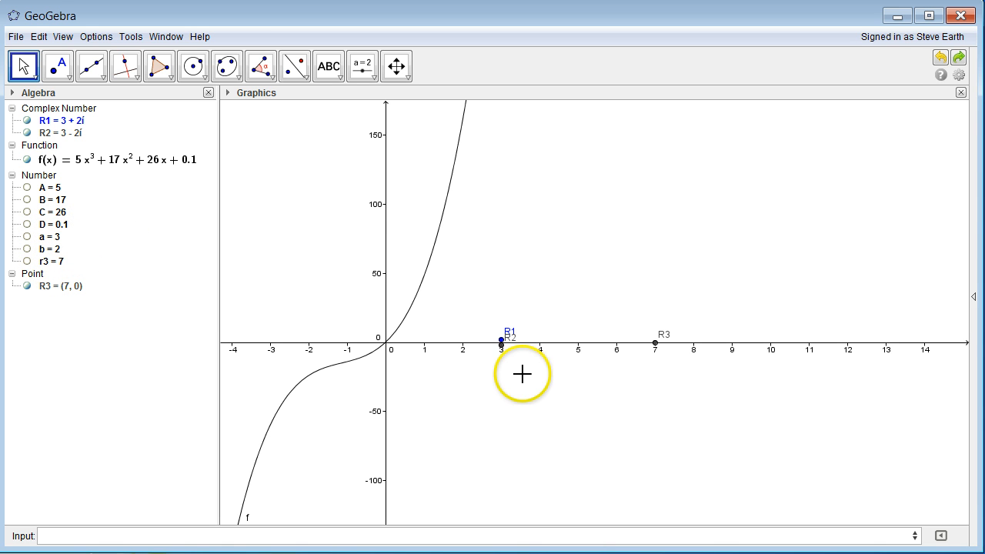
click(499, 337)
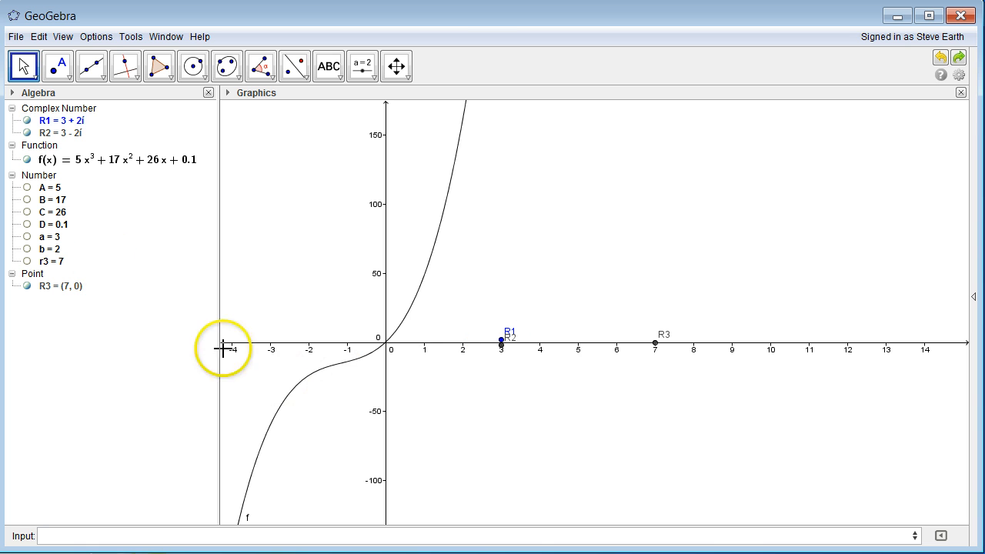